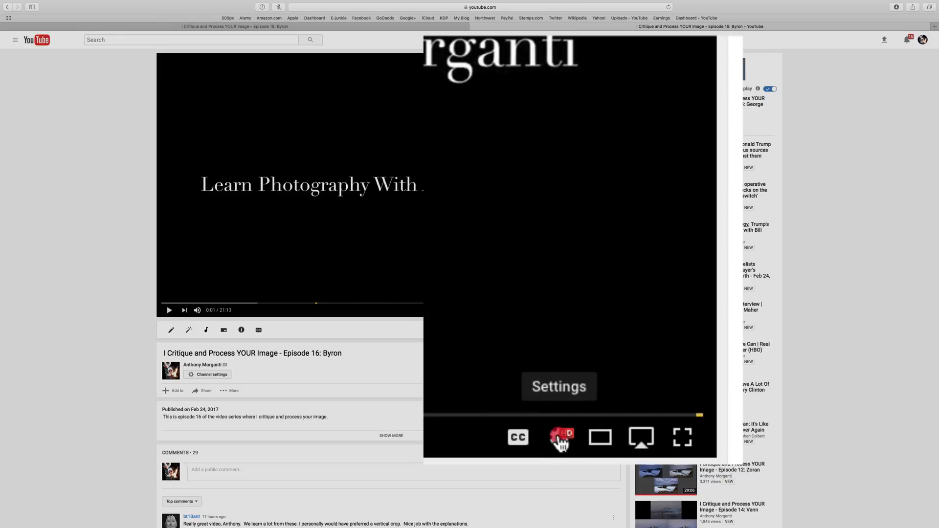
Open the playback quality options for the Episode 16 video.
click(562, 440)
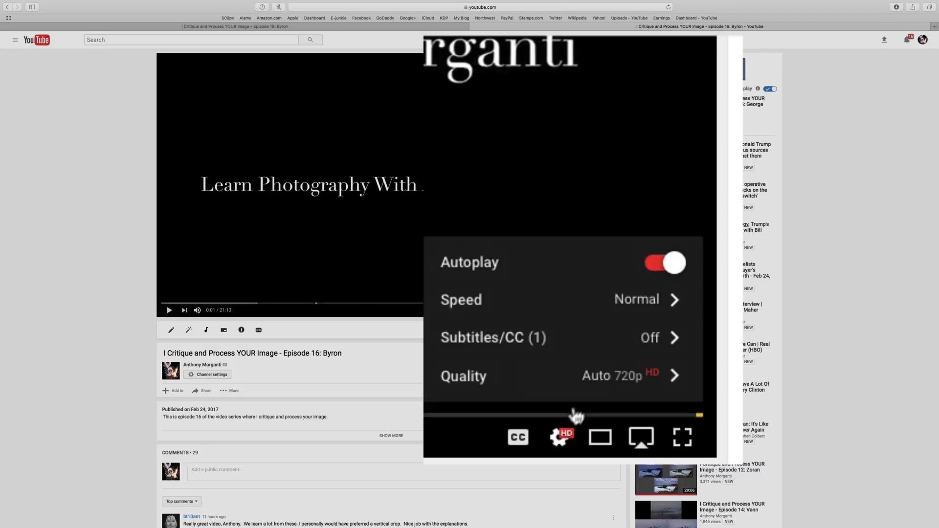
click(603, 385)
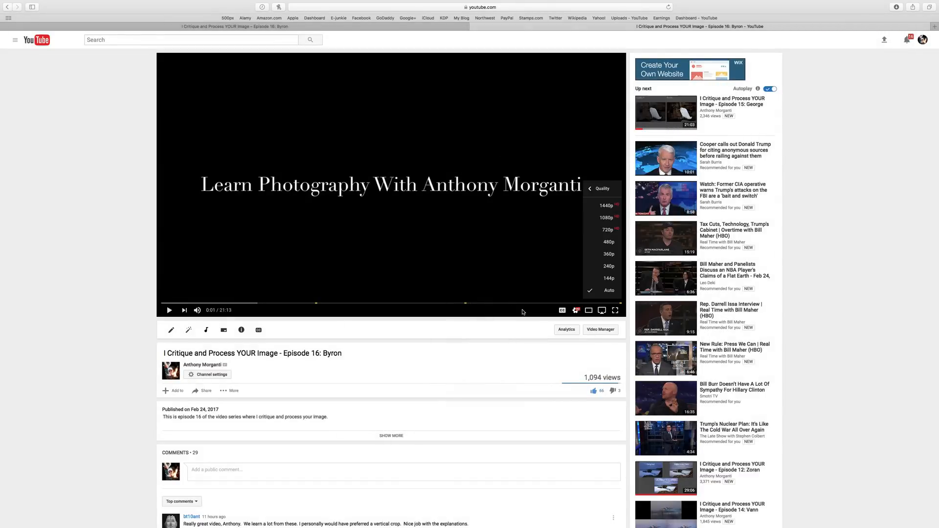
scroll(522, 312, down, 1)
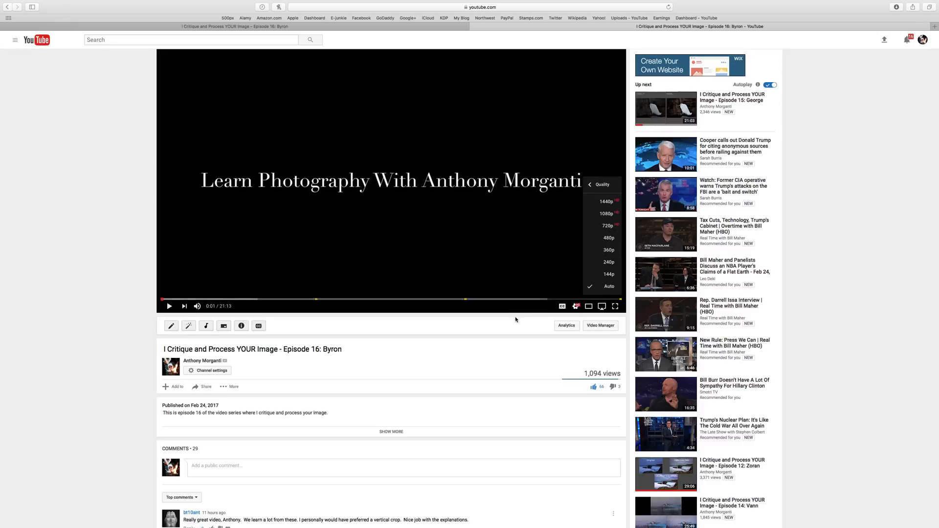
Go to the Episode 16 blog post and view its original unprocessed and processed images.
click(474, 27)
scroll(227, 222, down, 5)
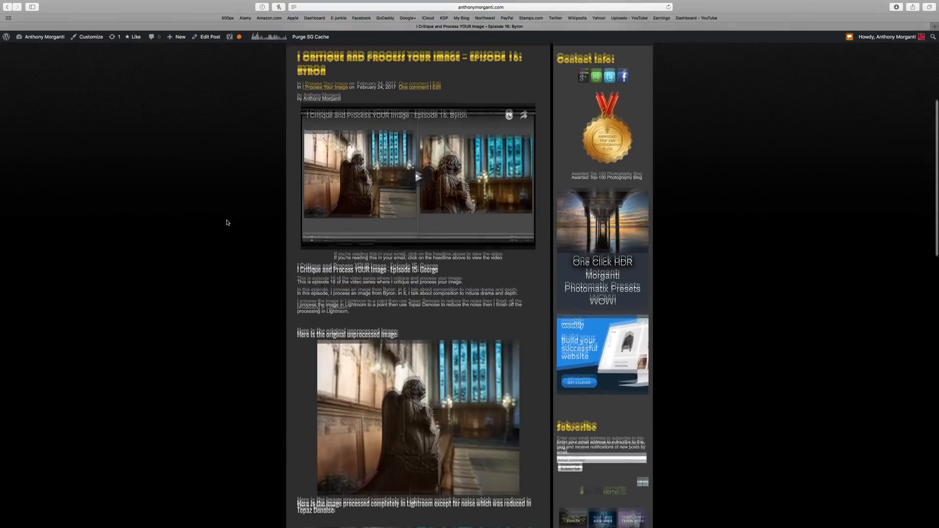
scroll(269, 229, down, 1)
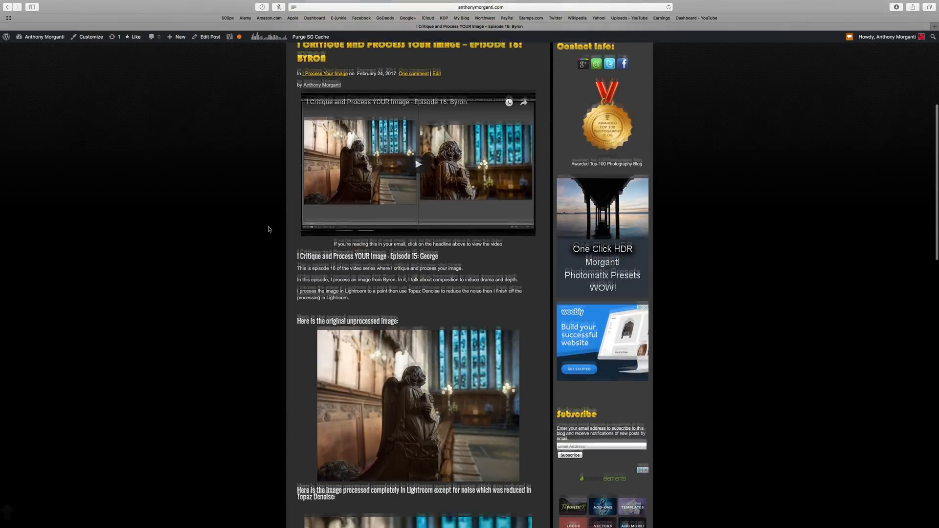
scroll(269, 229, down, 5)
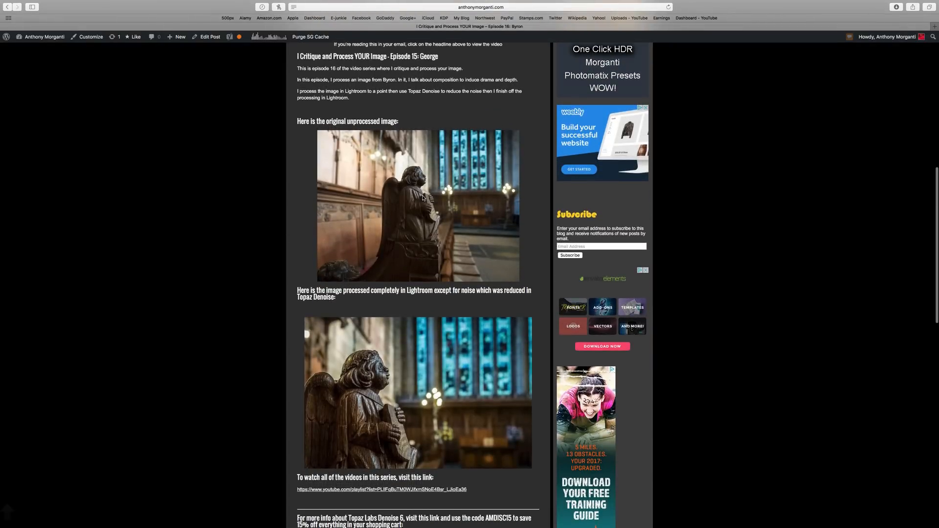
scroll(364, 269, down, 3)
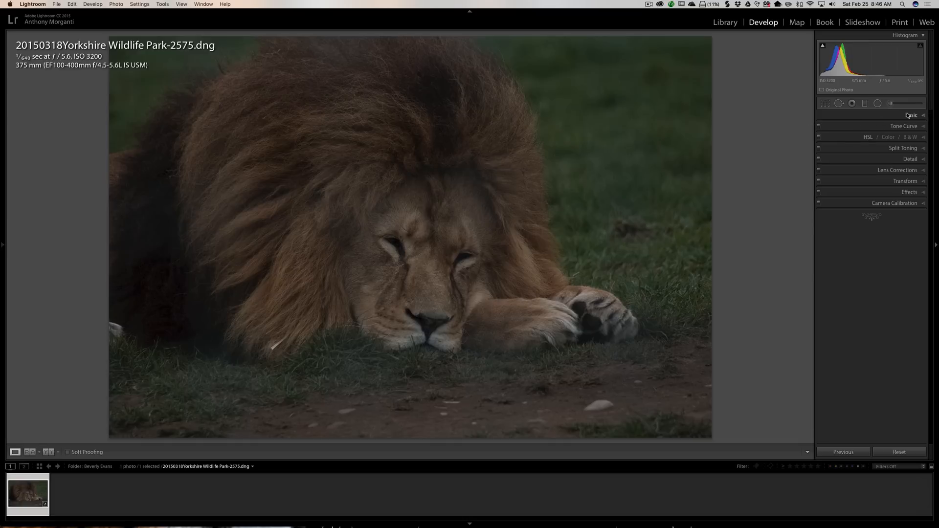
Remove chromatic aberration and enable the lens profile corrections for the lion photo.
click(903, 171)
click(822, 192)
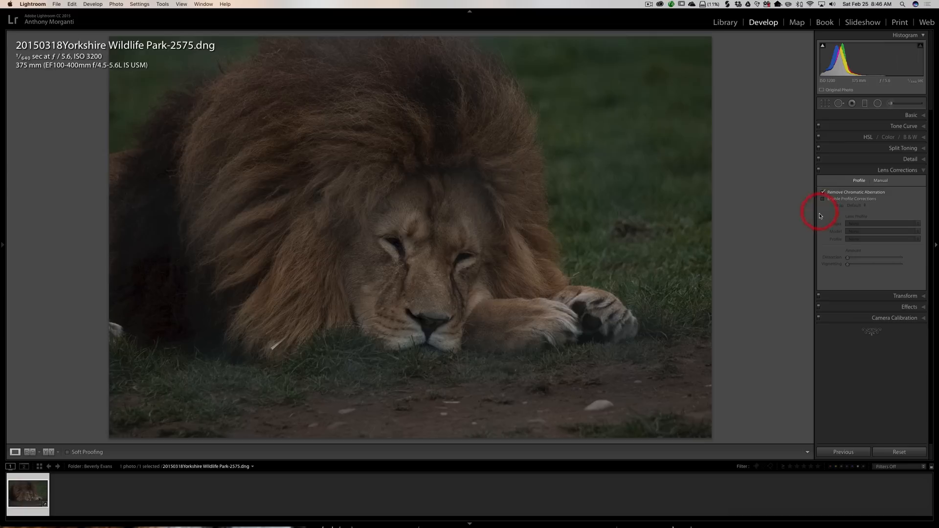
click(823, 199)
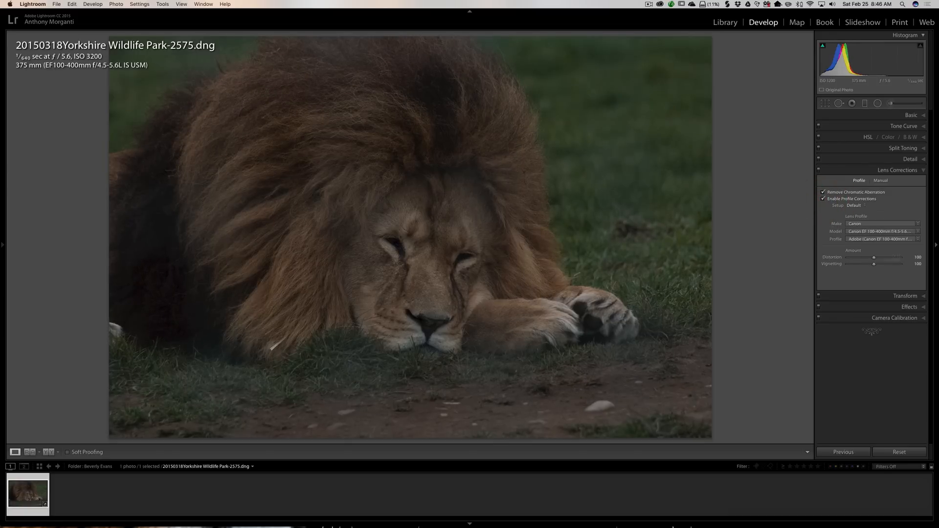
click(879, 170)
Review the camera calibration profiles available for the photo, leaving Adobe Standard selected.
click(911, 115)
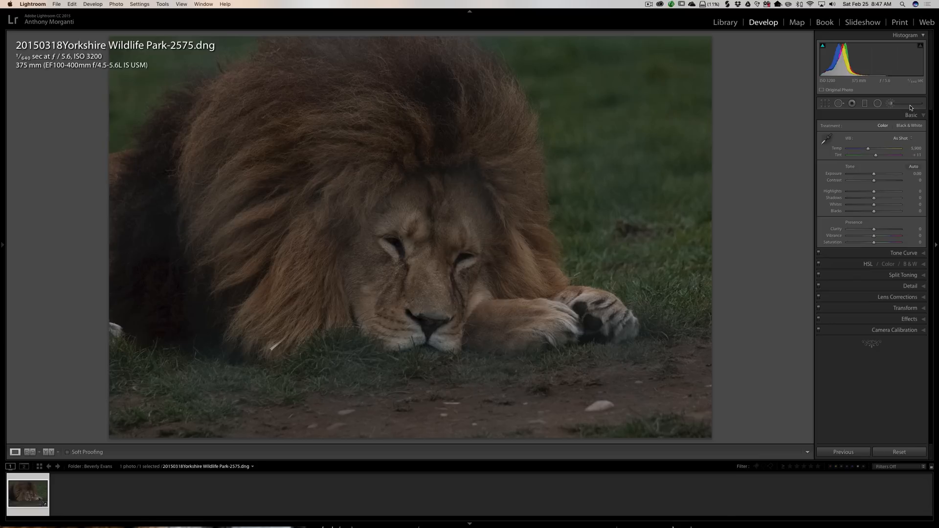
click(903, 331)
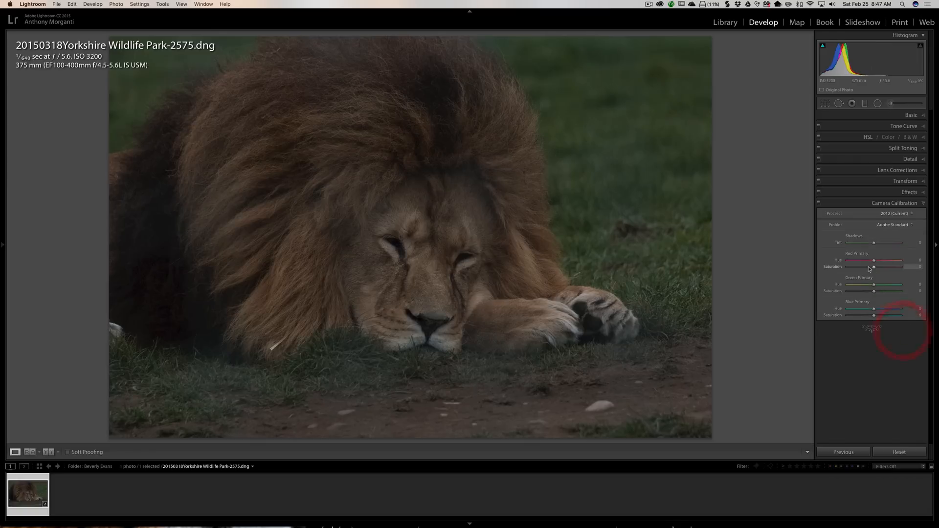
click(896, 226)
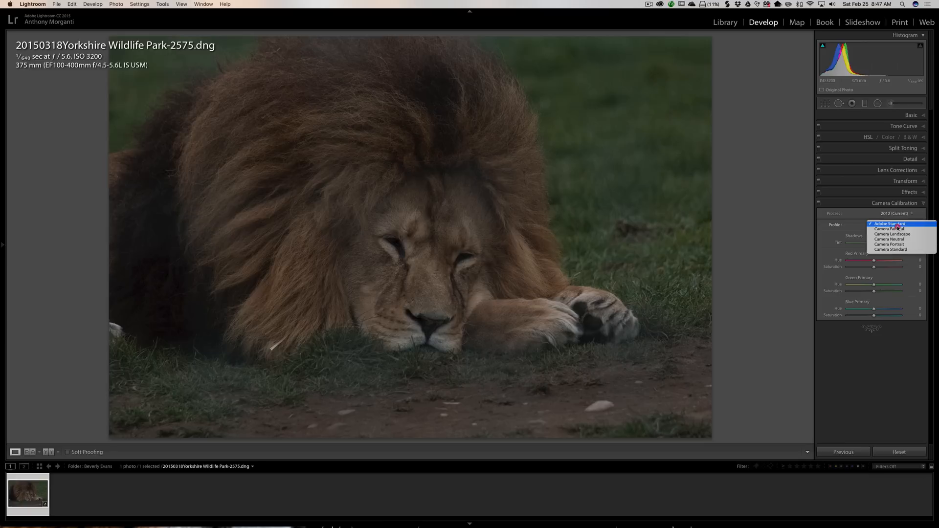
click(905, 204)
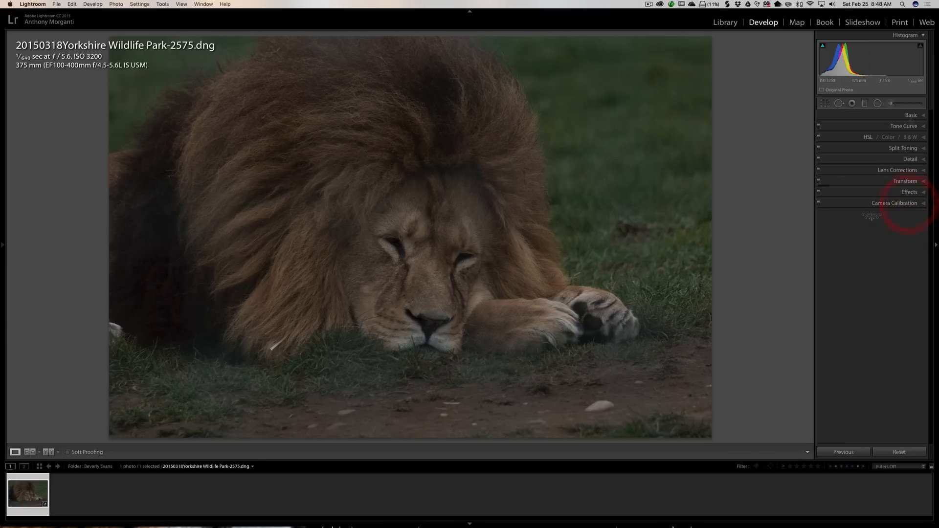
Set the lion photo's Highlights to -100, Shadows to +100 and Vibrance to about +5.
click(911, 115)
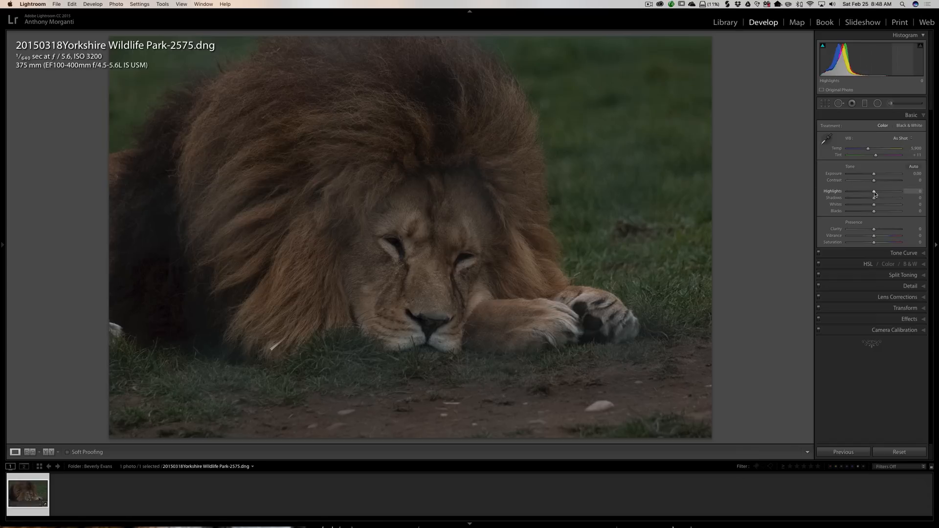
drag(875, 193, 846, 193)
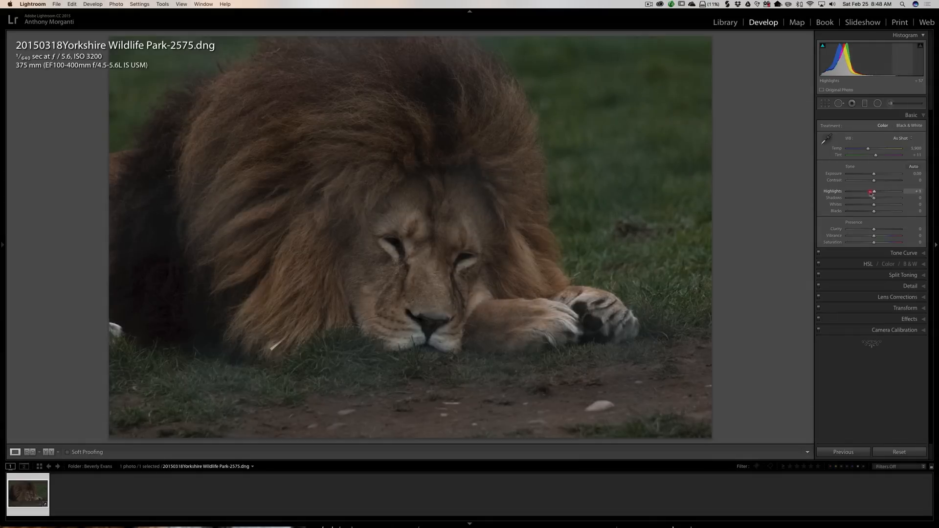
drag(847, 191, 938, 197)
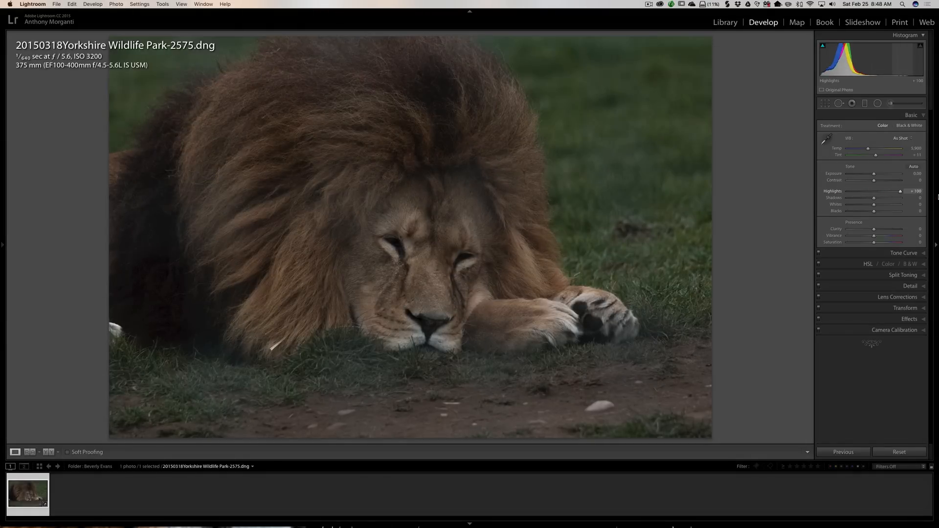
drag(876, 197, 828, 193)
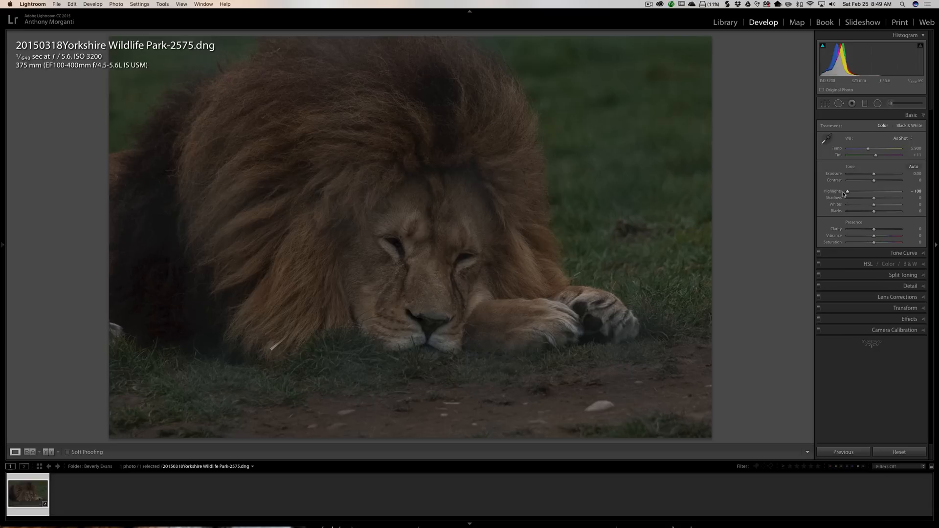
drag(843, 194, 913, 201)
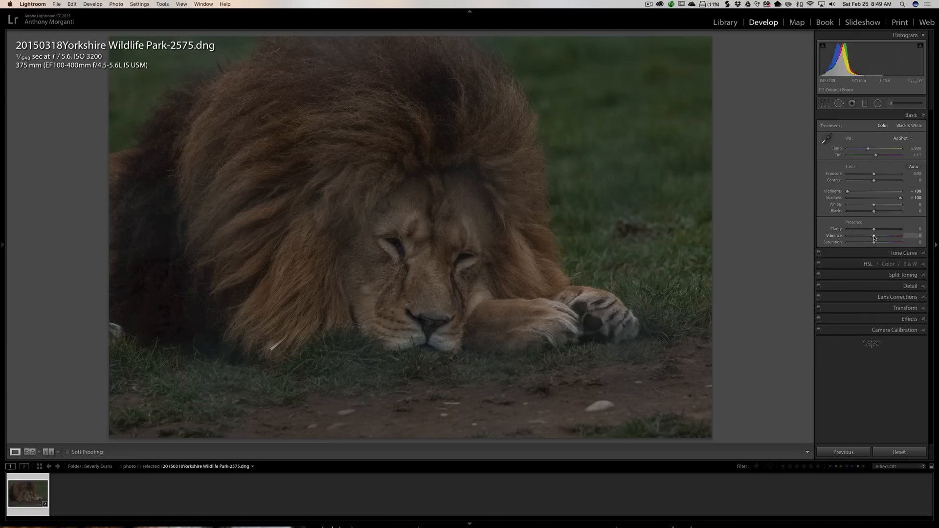
drag(874, 237, 875, 237)
Compare the Medium Contrast and Strong Contrast point curves, and apply Medium Contrast to the photo.
click(903, 253)
click(859, 218)
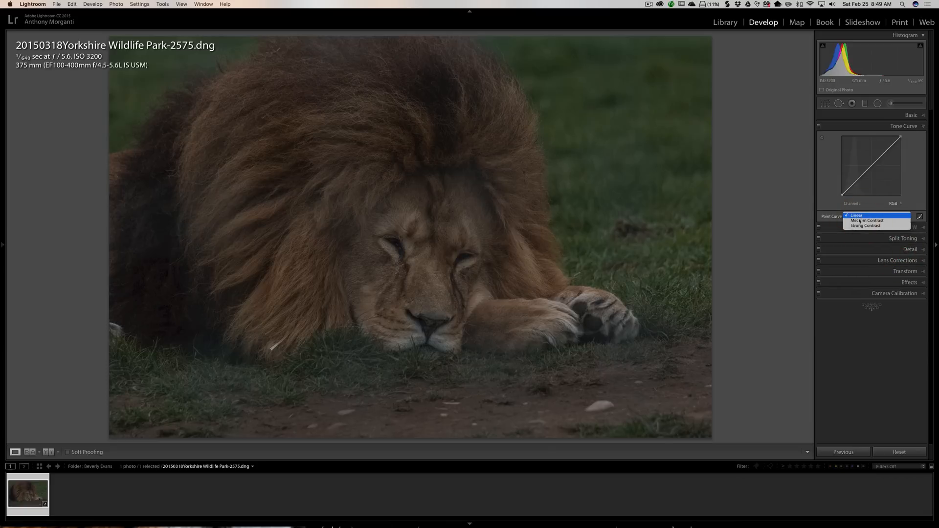
click(859, 223)
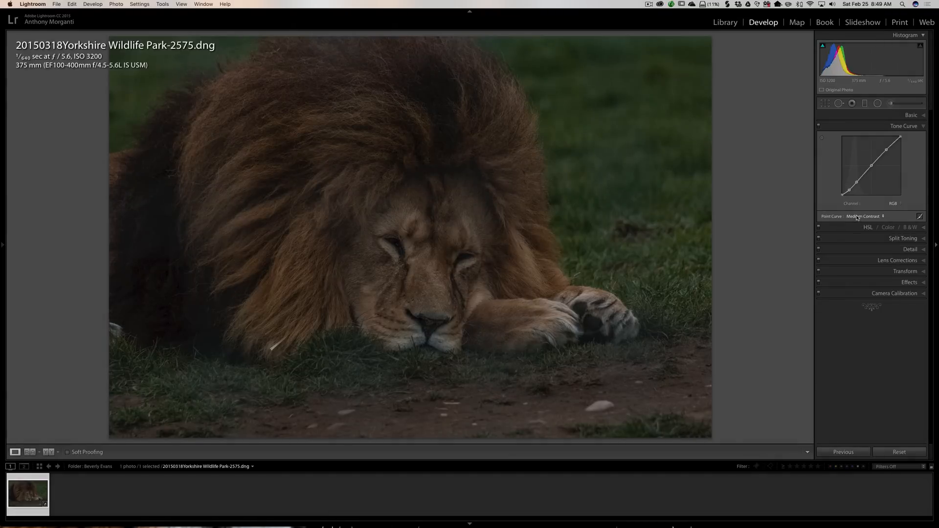
click(857, 217)
click(857, 221)
click(857, 217)
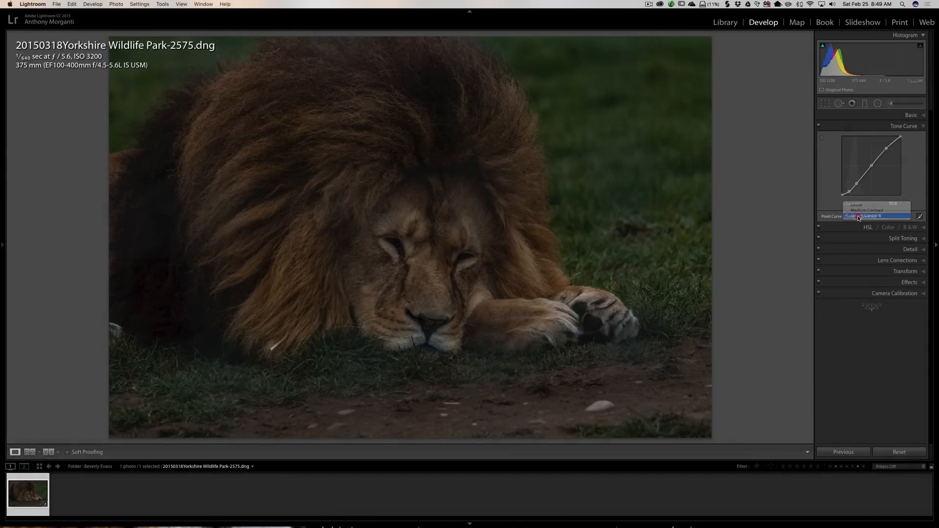
click(858, 211)
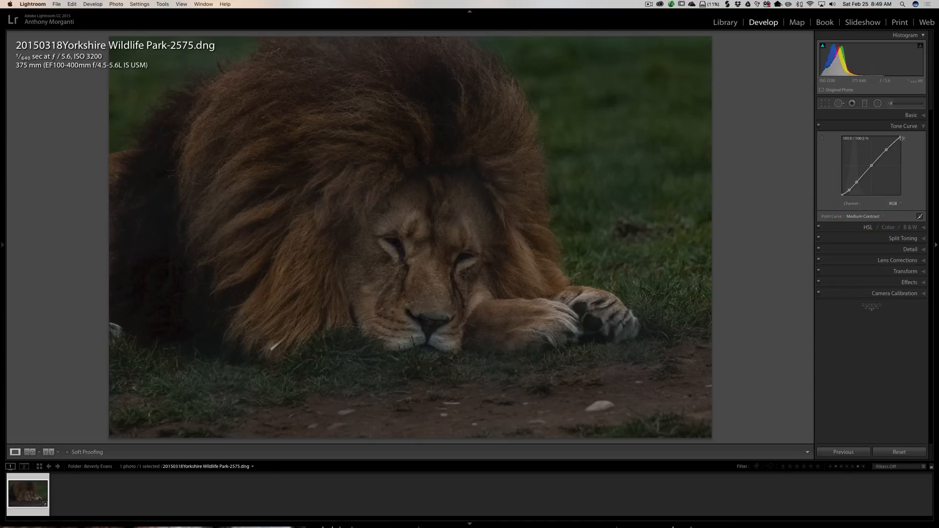
Automatically set the white and black points, giving Whites +67 and Blacks -23.
click(906, 116)
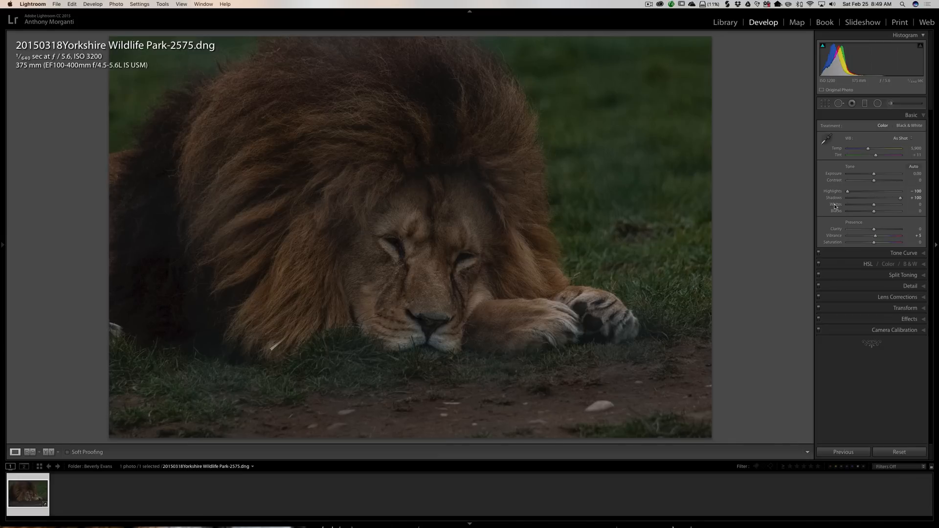
key(shift)
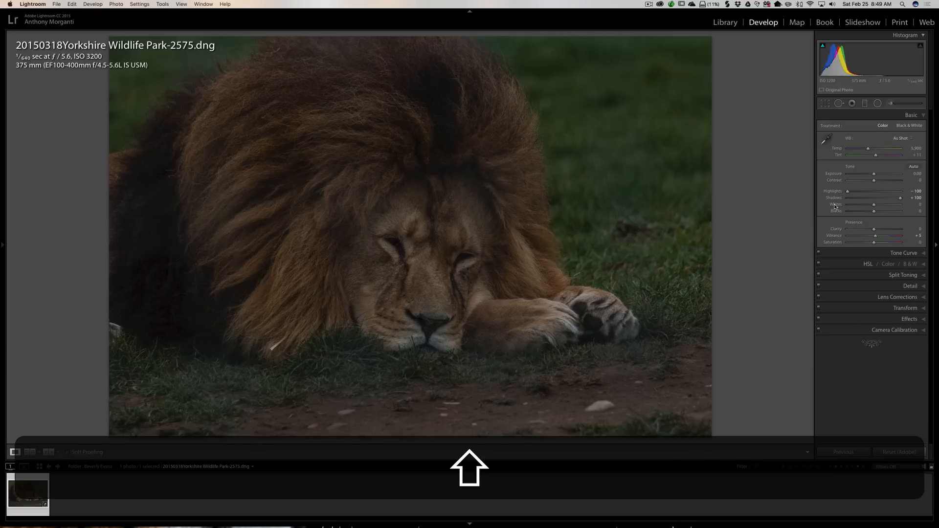
shift+double_click(835, 206)
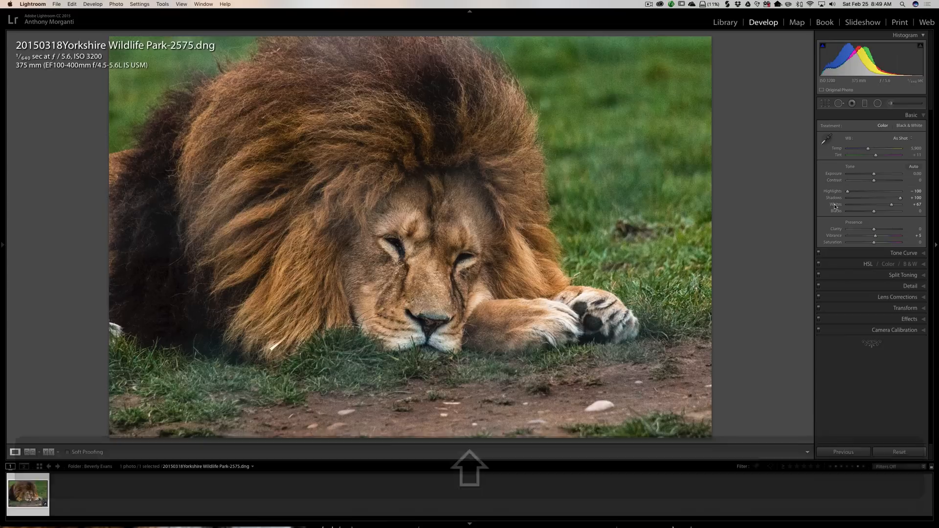
key(shift)
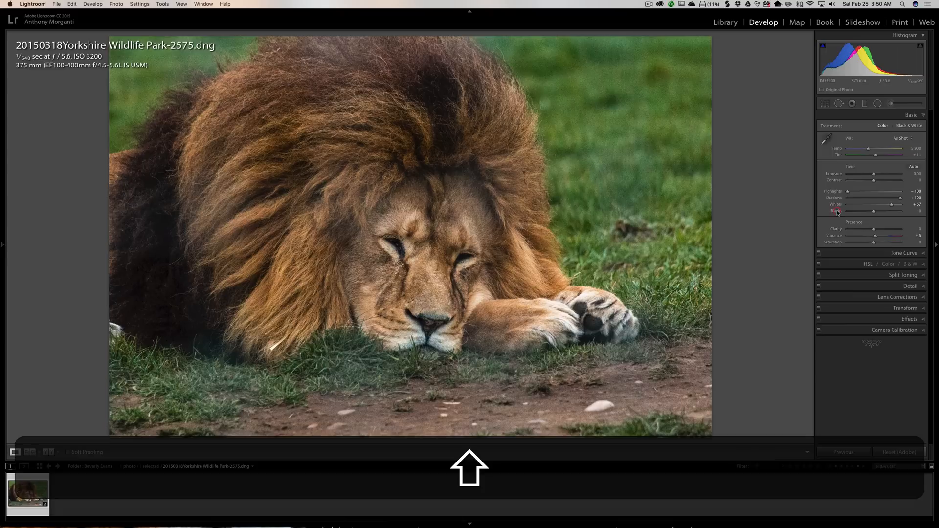
shift+double_click(837, 212)
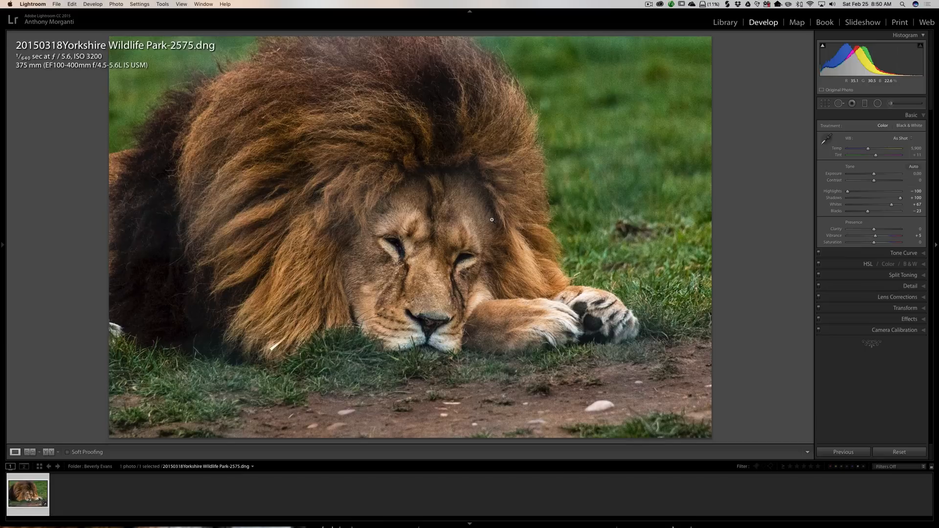
Reset Vibrance to 0 and lower the photo's Saturation to about -18.
click(599, 95)
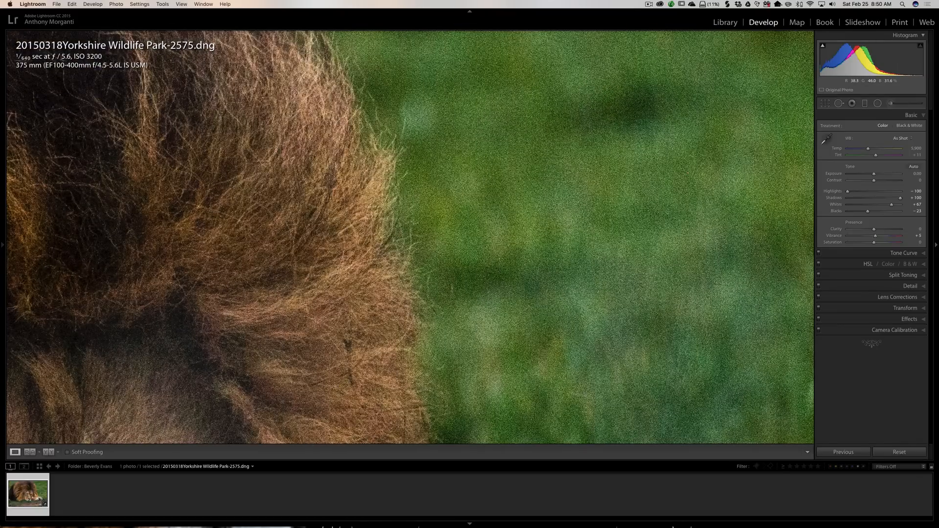
click(532, 202)
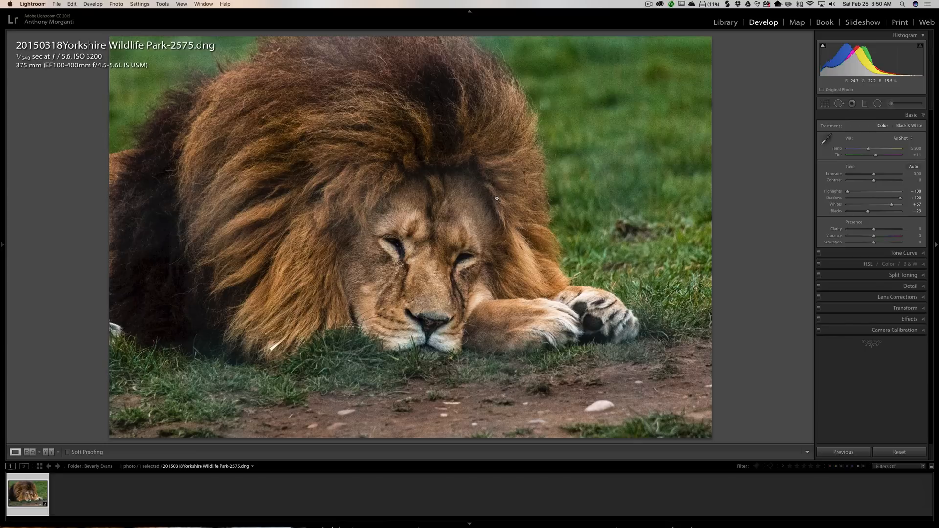
drag(874, 242, 870, 244)
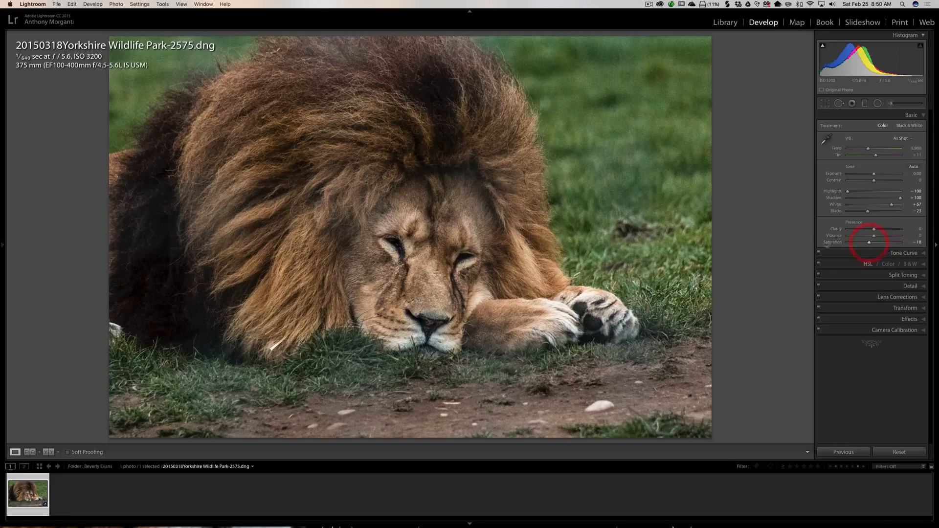
double_click(832, 243)
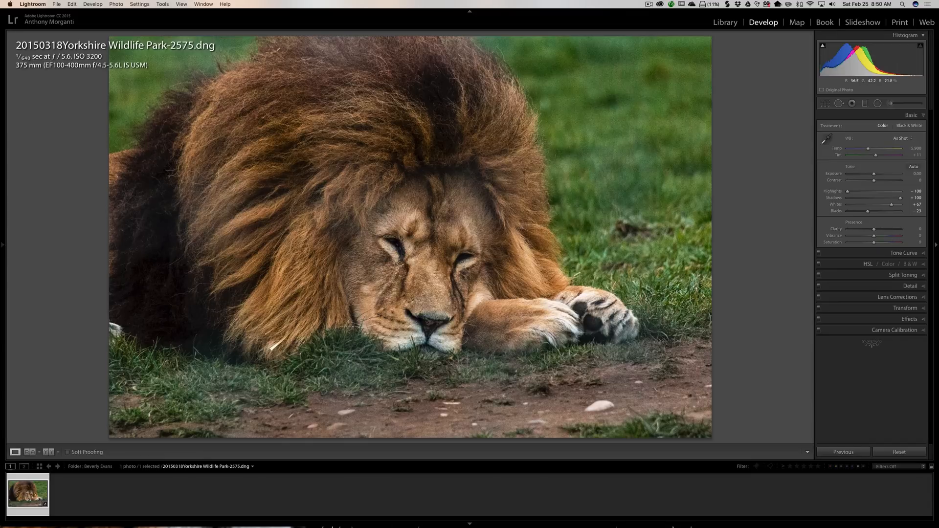
drag(875, 245, 871, 244)
drag(870, 244, 870, 244)
click(906, 115)
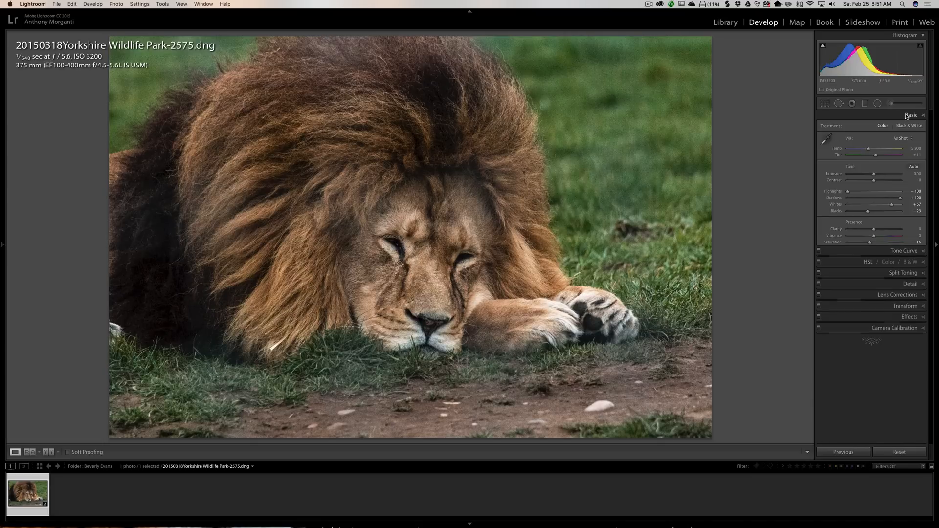
click(906, 115)
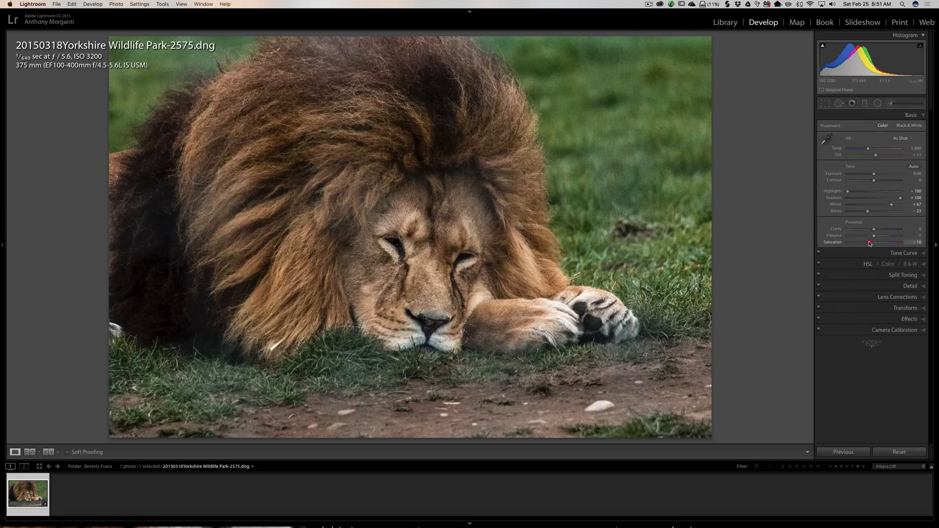
drag(869, 243, 869, 243)
click(872, 116)
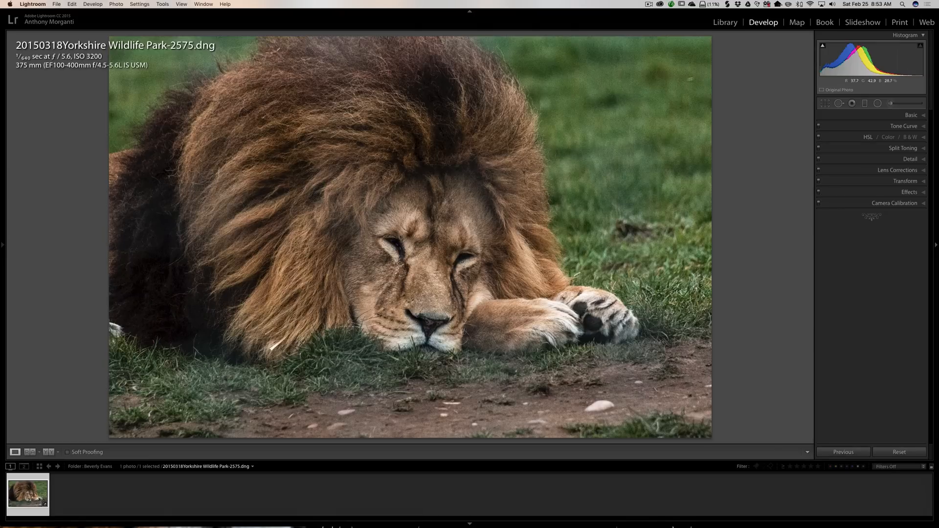
Crop the lion photo at its original aspect ratio, trimming the foreground dirt and a little from both sides.
click(825, 103)
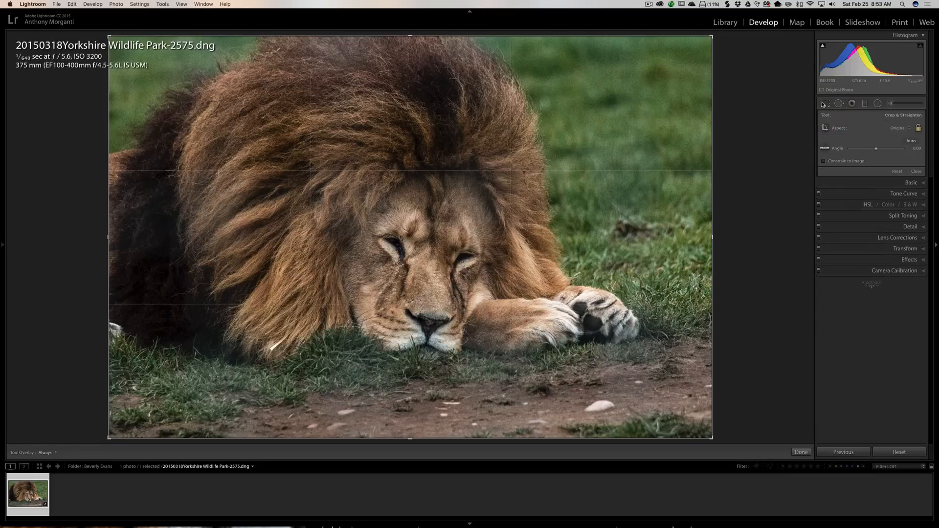
drag(712, 437, 707, 431)
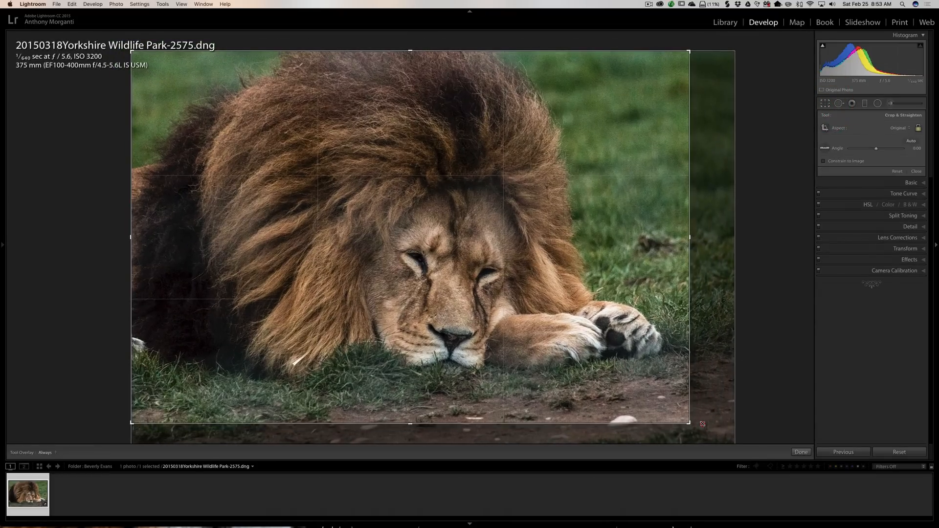
drag(702, 424, 701, 422)
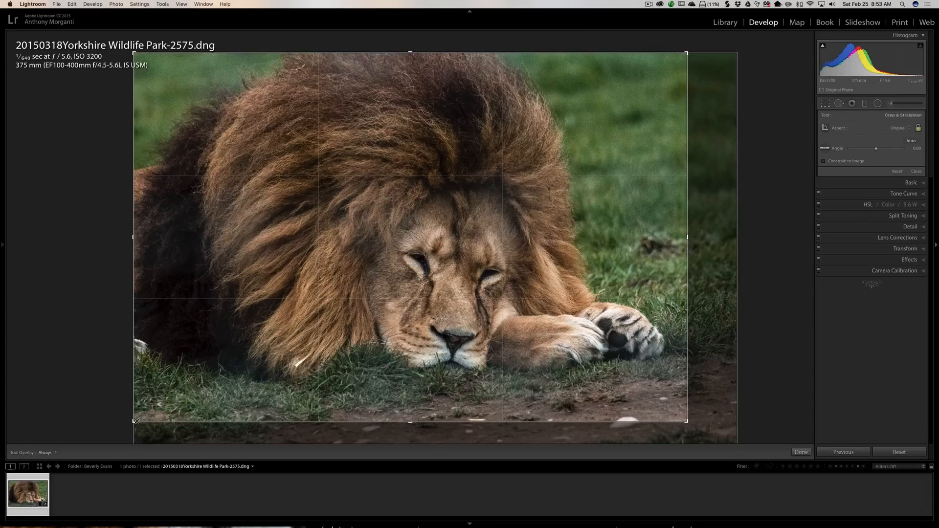
drag(133, 422, 141, 419)
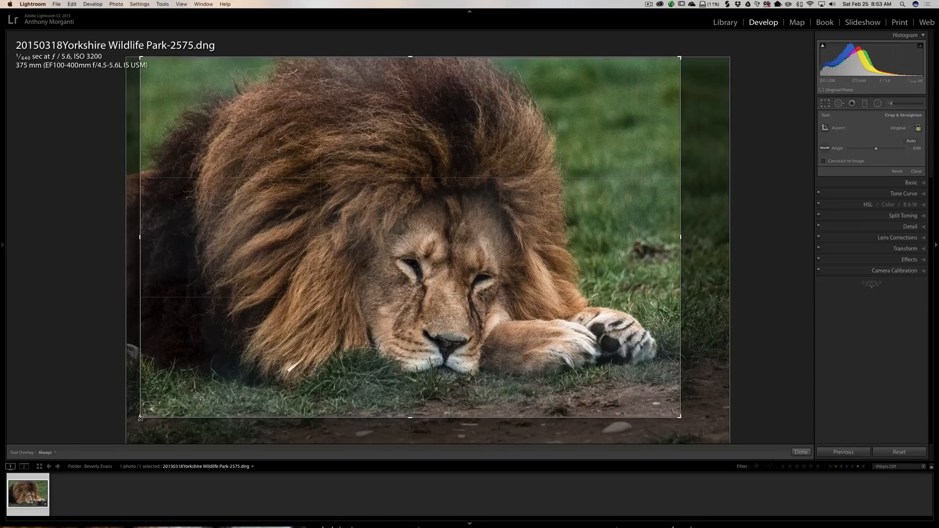
mouse_move(1, 301)
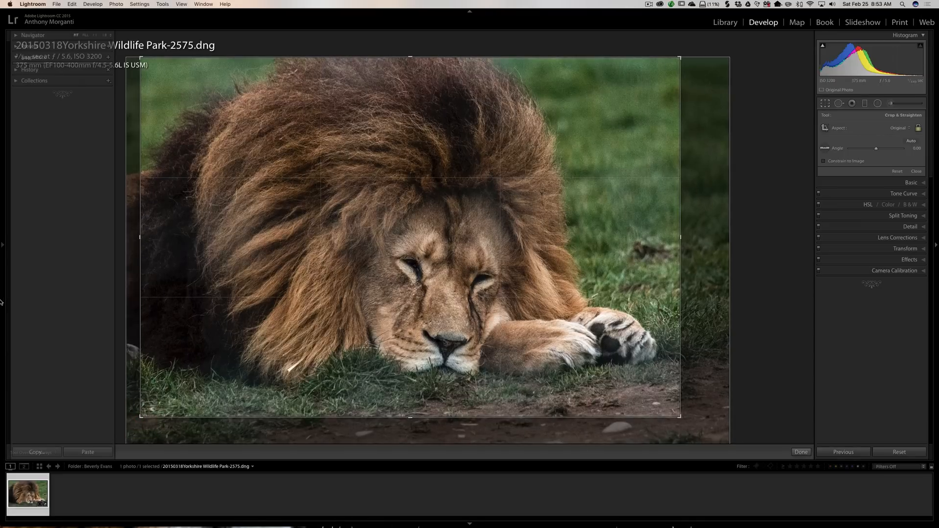
key(Return)
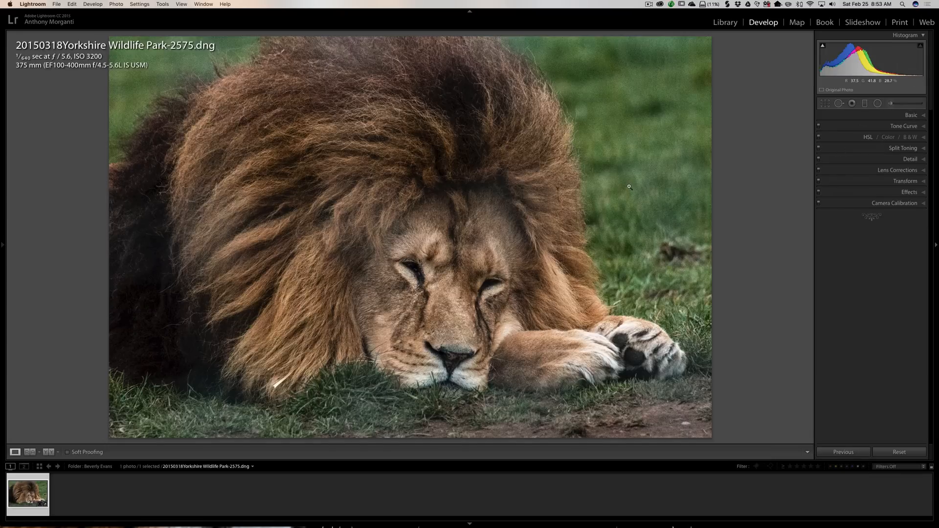
Fine-tune the cropped photo's Saturation very slightly upward.
click(913, 115)
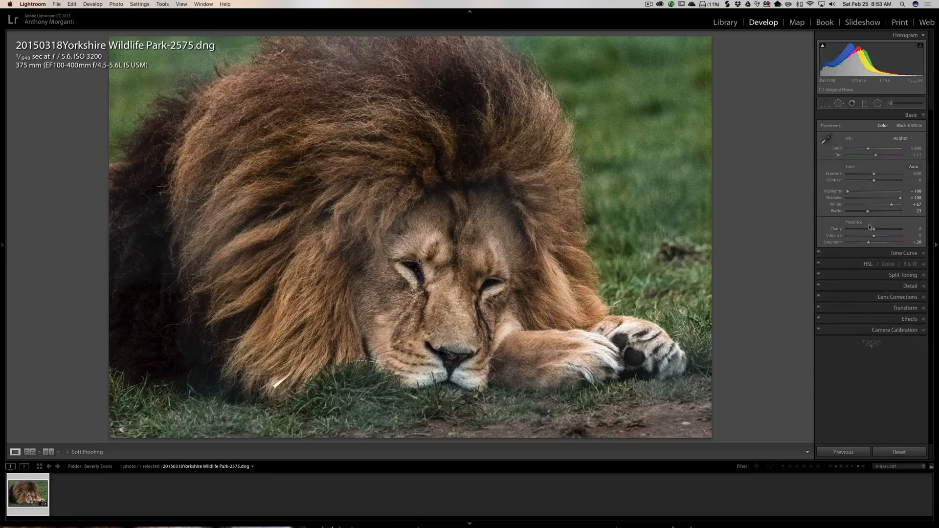
drag(868, 245, 869, 245)
click(908, 117)
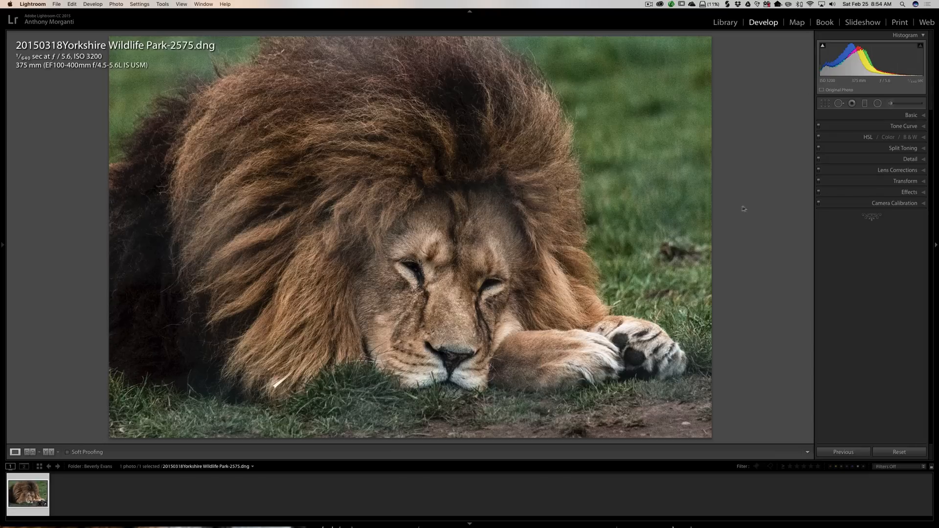
Try Luminance noise reduction at 80, checking the mane and grass up close and comparing the photo with and without the Detail adjustments.
click(911, 160)
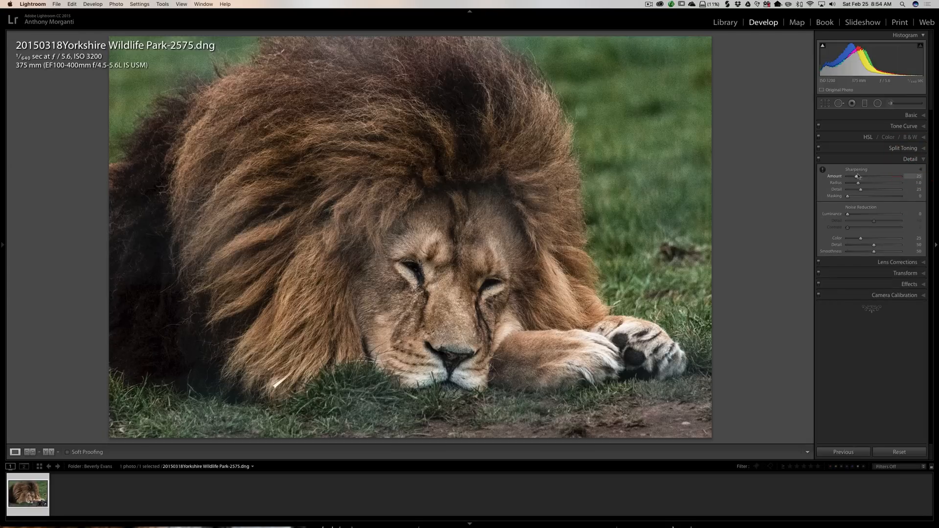
click(638, 110)
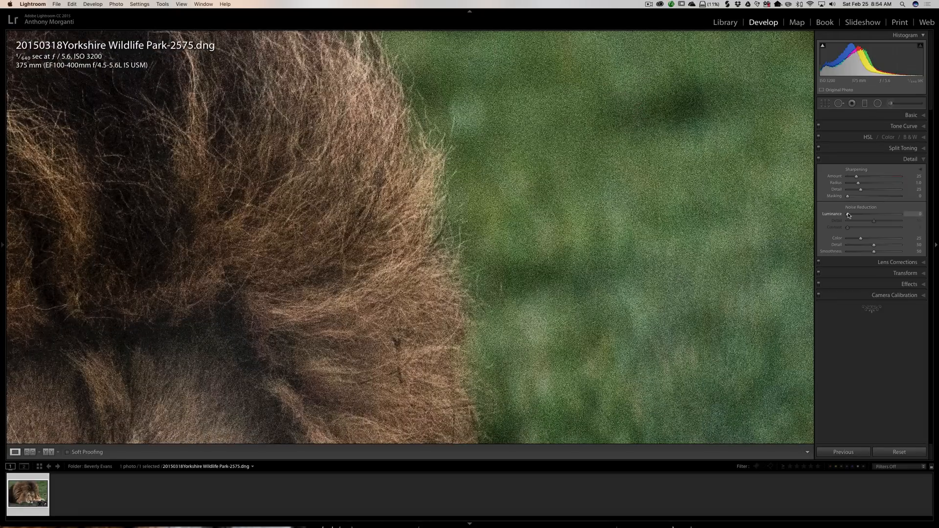
drag(848, 215, 890, 215)
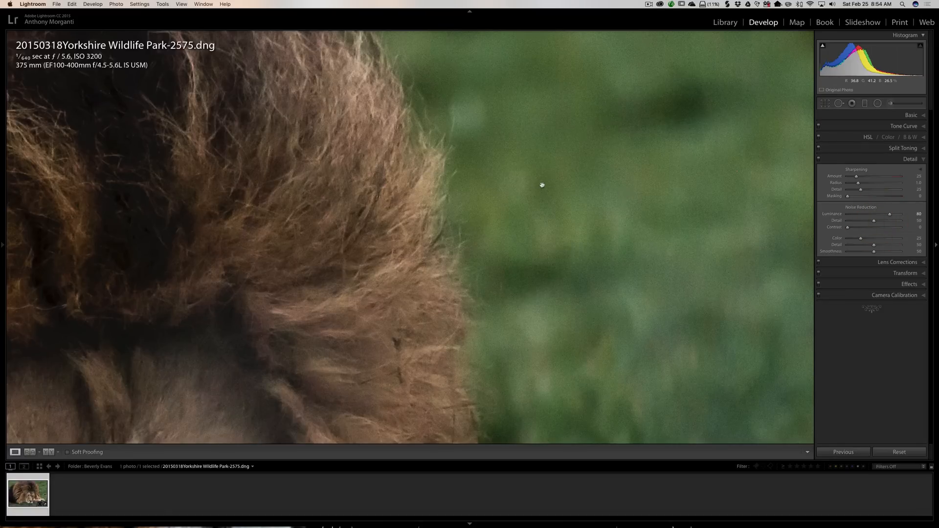
click(565, 160)
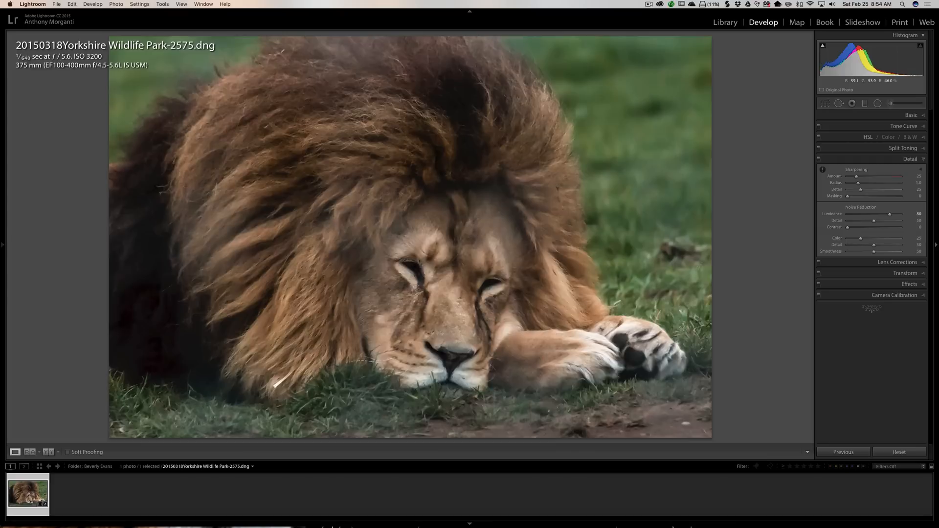
click(819, 159)
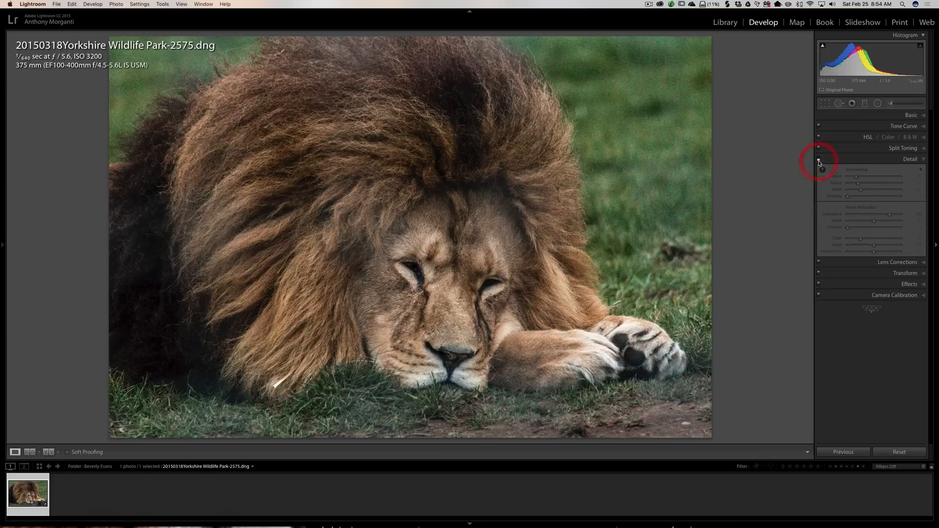
click(819, 159)
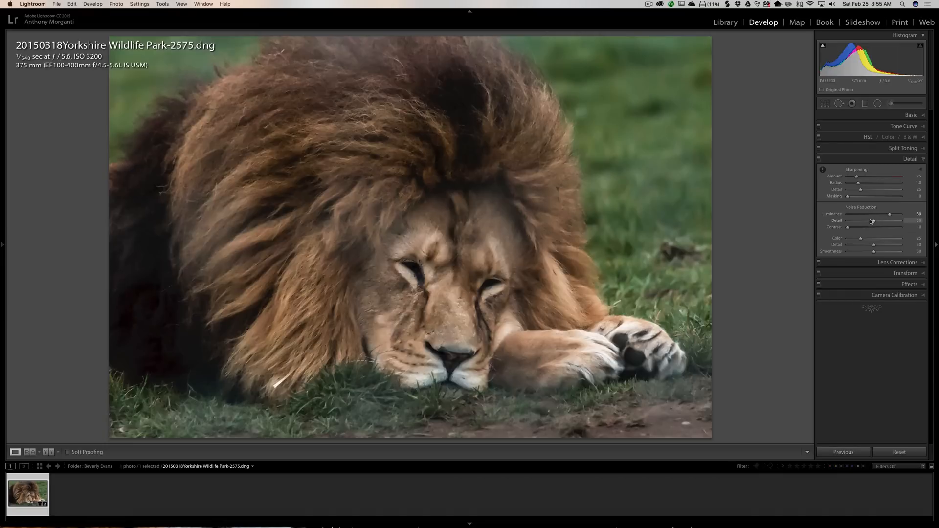
Raise the luminance noise reduction's Detail to 100 and compare the photo with and without the Detail adjustments.
drag(880, 223, 899, 221)
click(830, 239)
drag(898, 220, 900, 221)
click(820, 160)
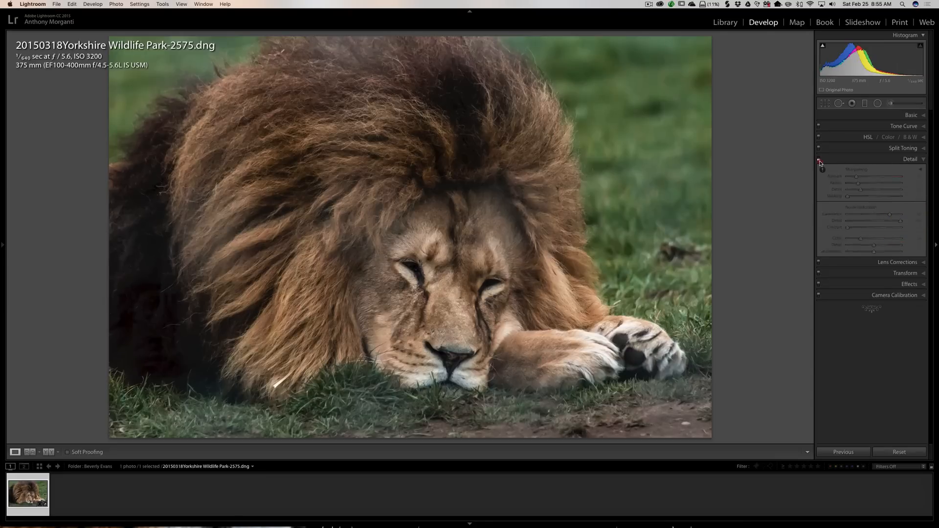
click(819, 159)
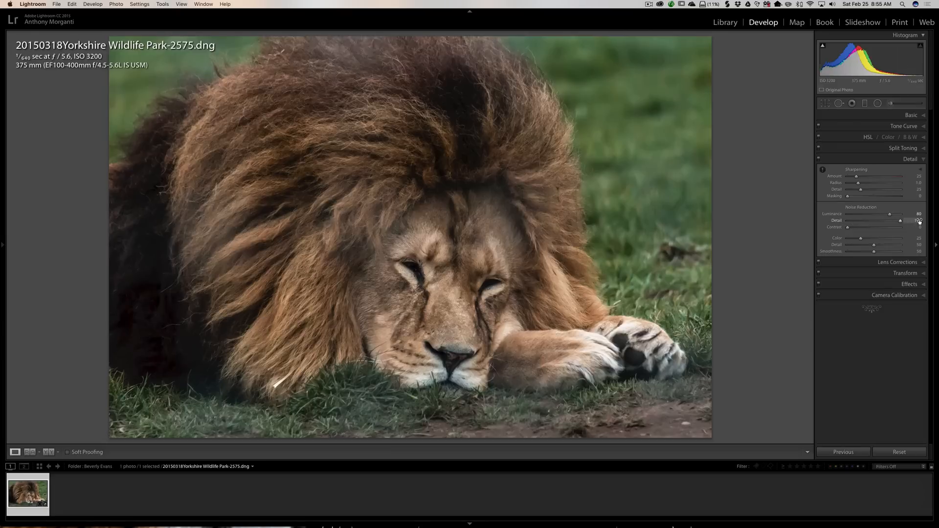
Try higher luminance noise reduction Contrast, reset it to 0, and inspect the mane and grass up close.
drag(848, 227, 917, 232)
click(857, 229)
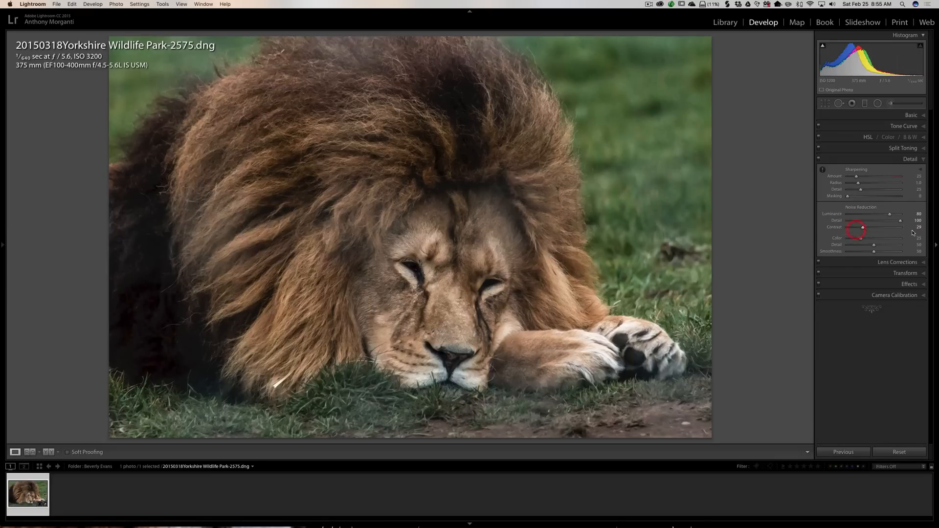
click(859, 231)
double_click(835, 228)
click(615, 128)
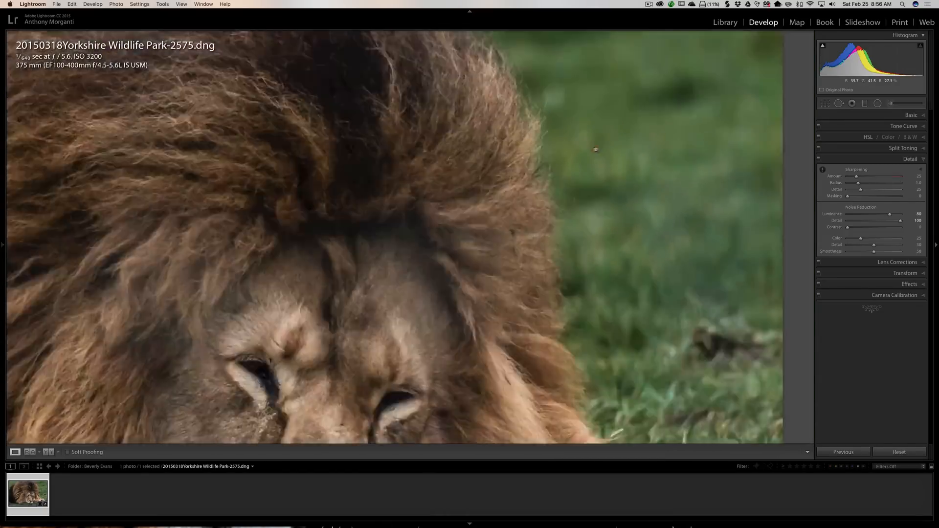
click(595, 149)
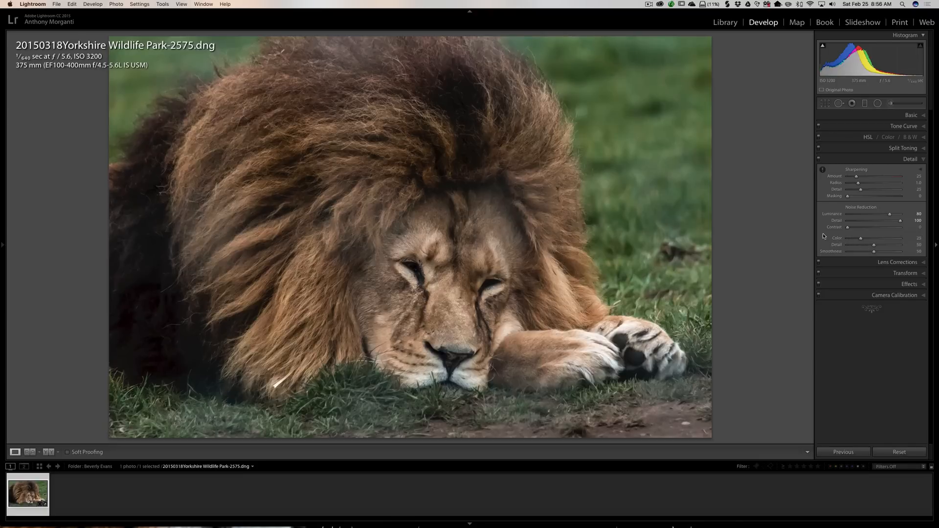
Try a Sharpening Amount of 84 and inspect the fur on the lion's forehead up close.
drag(856, 177, 878, 179)
drag(879, 179, 876, 177)
click(459, 217)
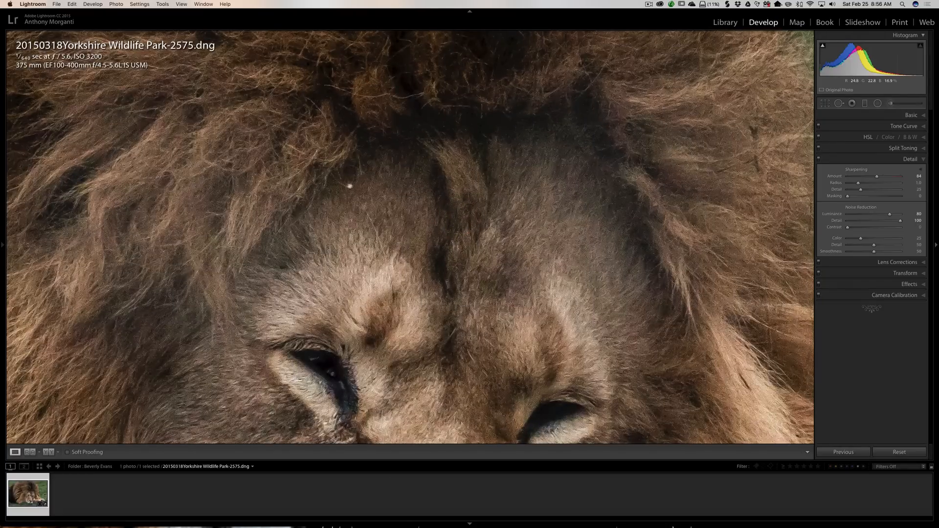
click(472, 198)
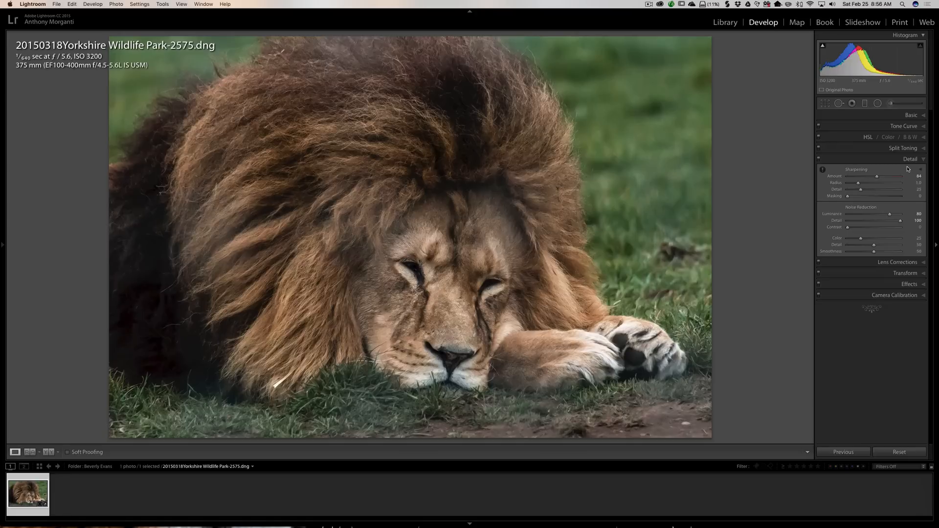
Reset Luminance noise reduction to 0 and turn off sharpening by setting its Amount to 0.
double_click(836, 212)
double_click(834, 176)
drag(857, 177, 835, 180)
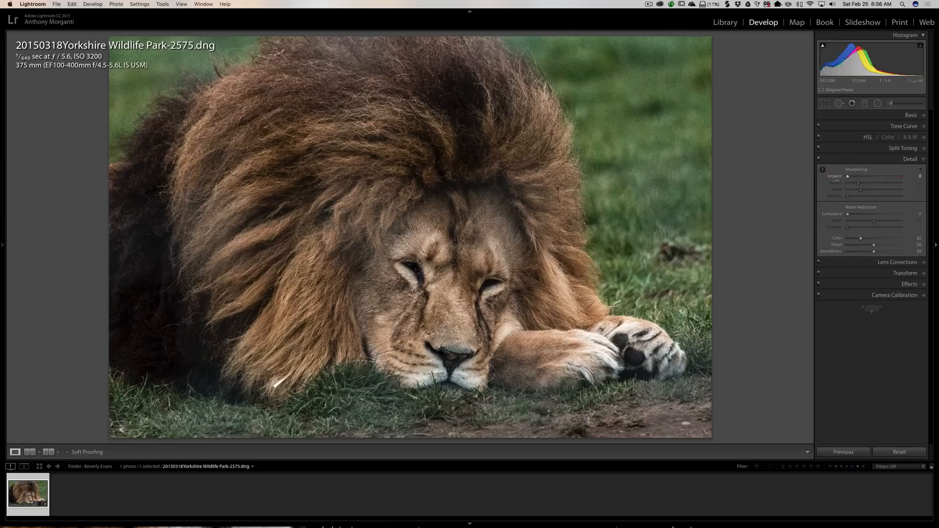
click(879, 161)
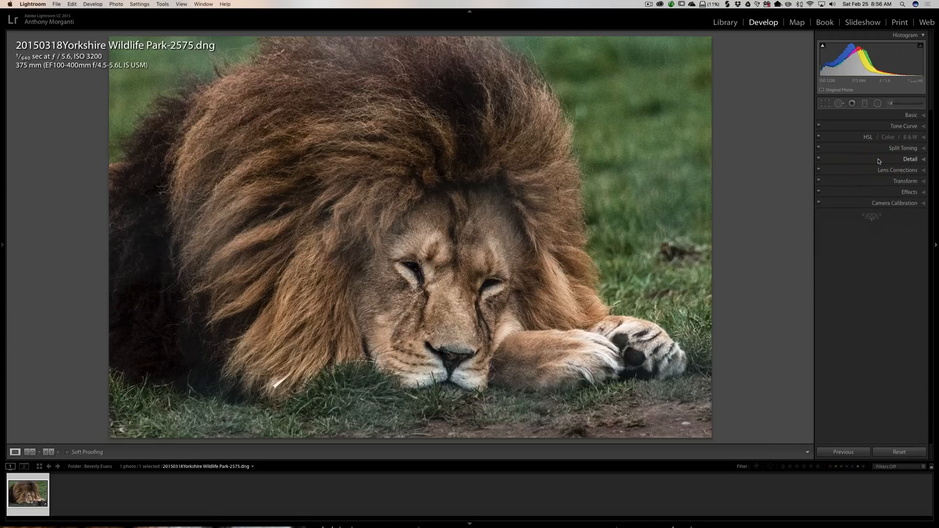
Send an uncompressed ProPhoto RGB TIFF copy of the lion photo with Lightroom adjustments to Topaz DeNoise 6.
right_click(577, 178)
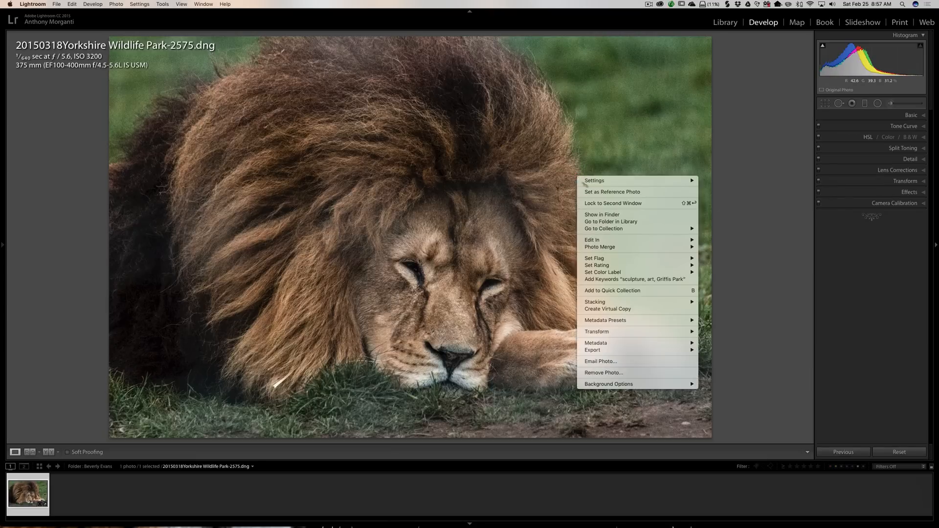
mouse_move(647, 241)
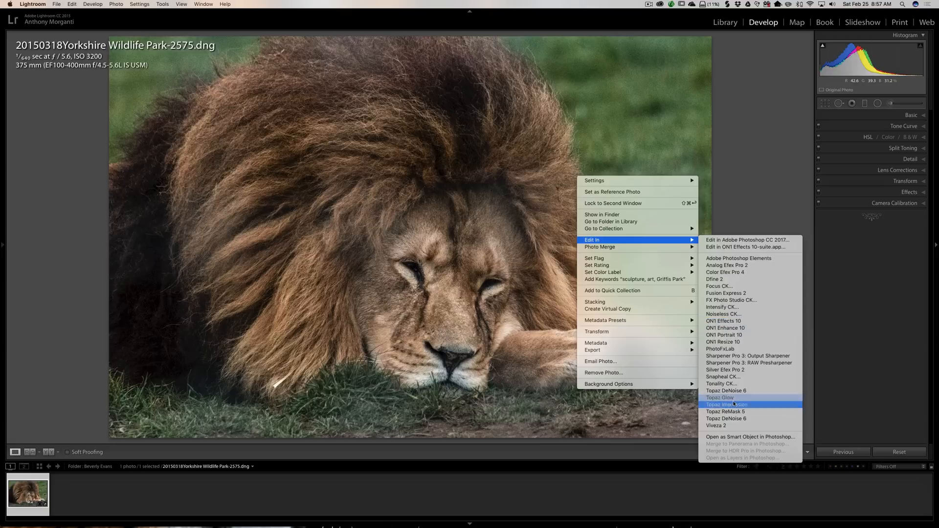
click(730, 390)
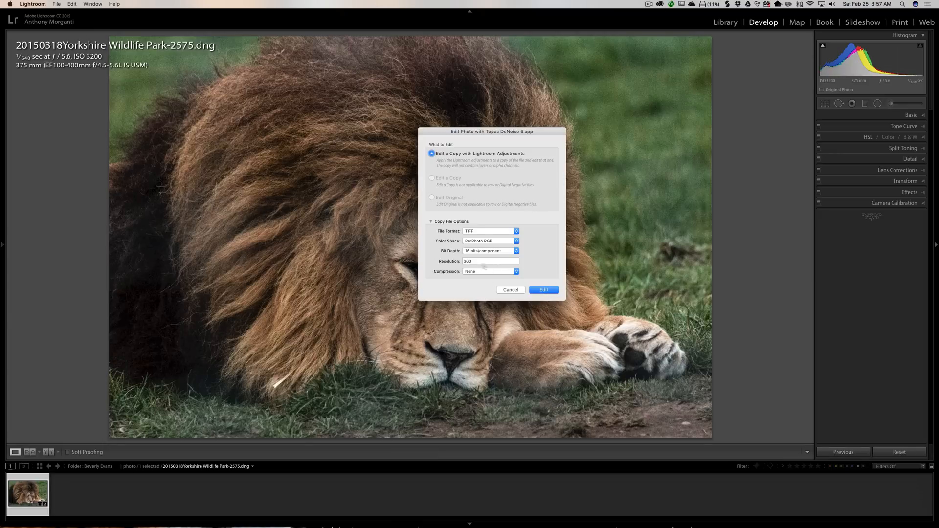
click(542, 293)
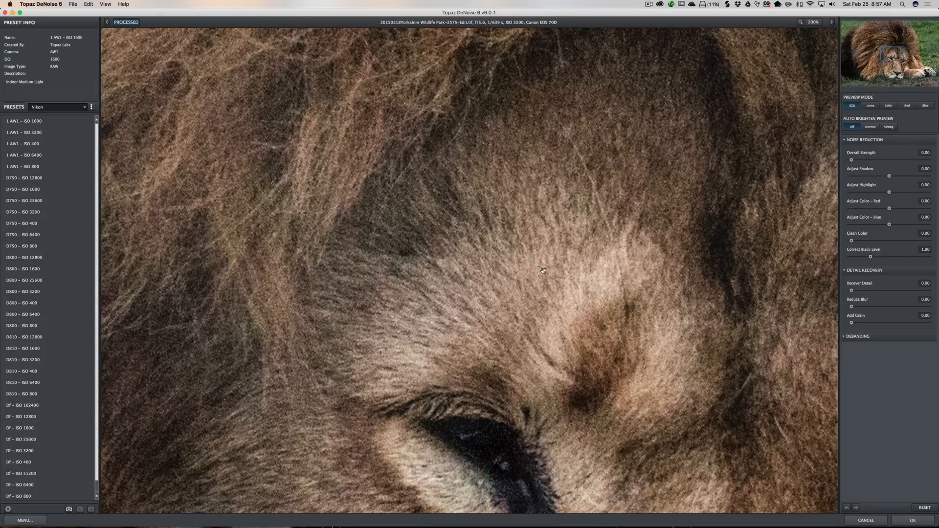
Preview the mane's edge against the green grass and switch the preset collection to Canon.
drag(888, 54, 923, 40)
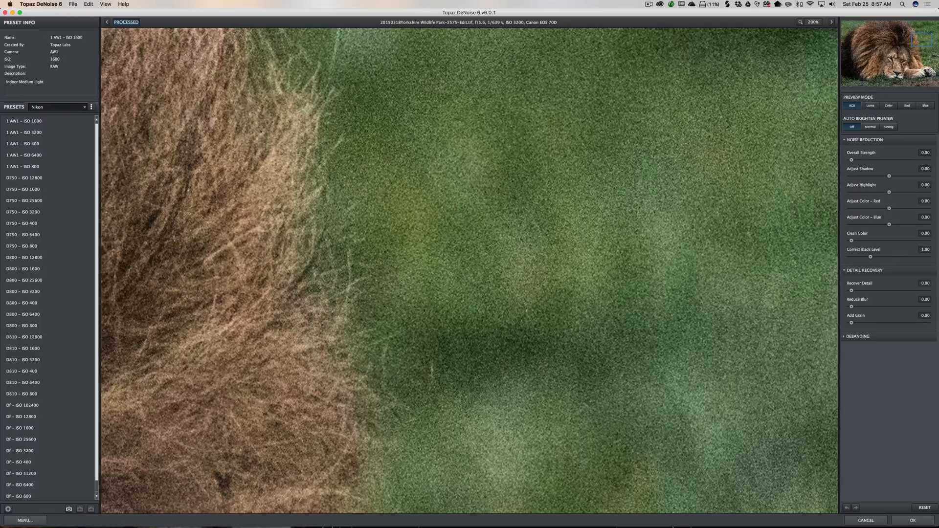
click(82, 107)
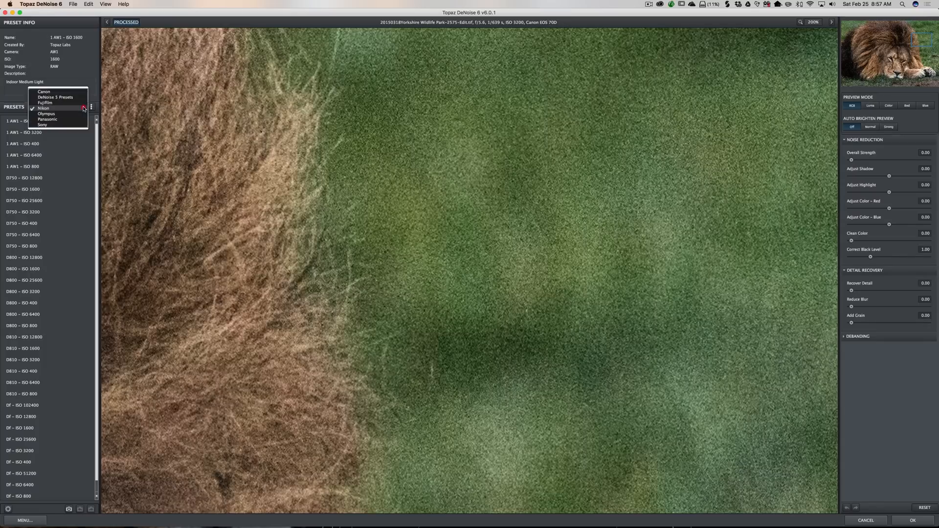
click(58, 92)
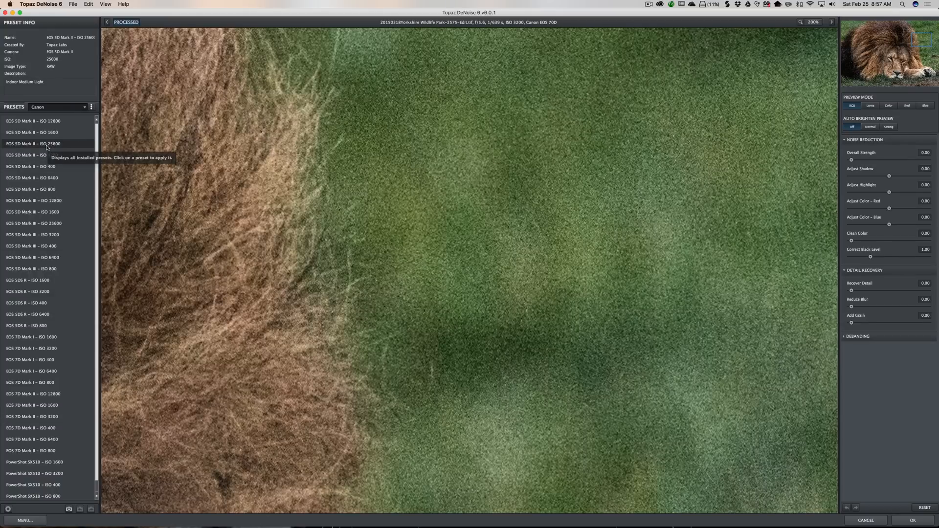
Compare the PowerShot SX510 ISO 1600 and ISO 3200 presets, keep ISO 3200, and set Add Grain to 0.
scroll(47, 147, up, 1)
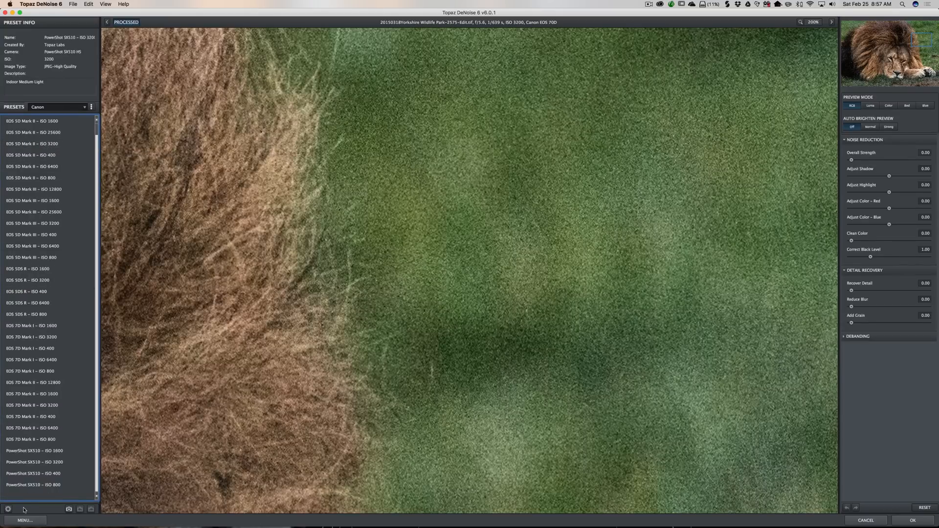
scroll(40, 445, down, 1)
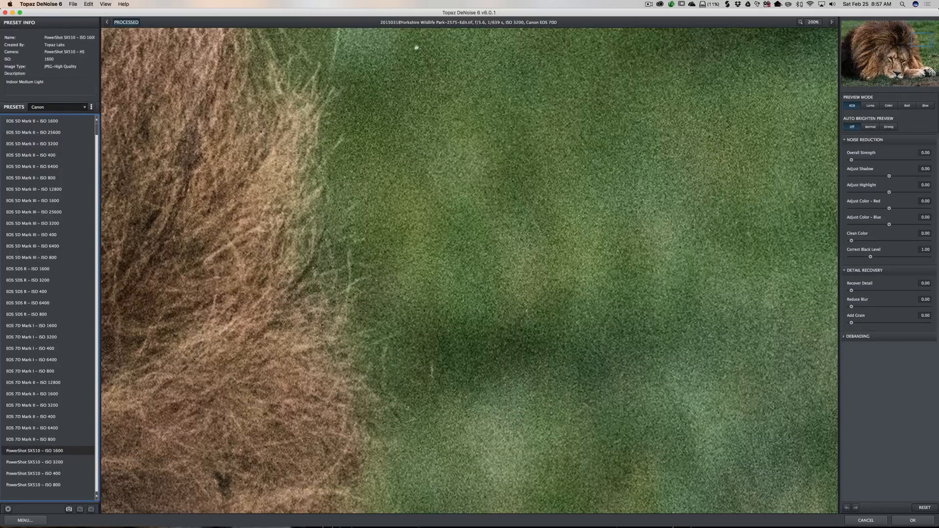
click(52, 454)
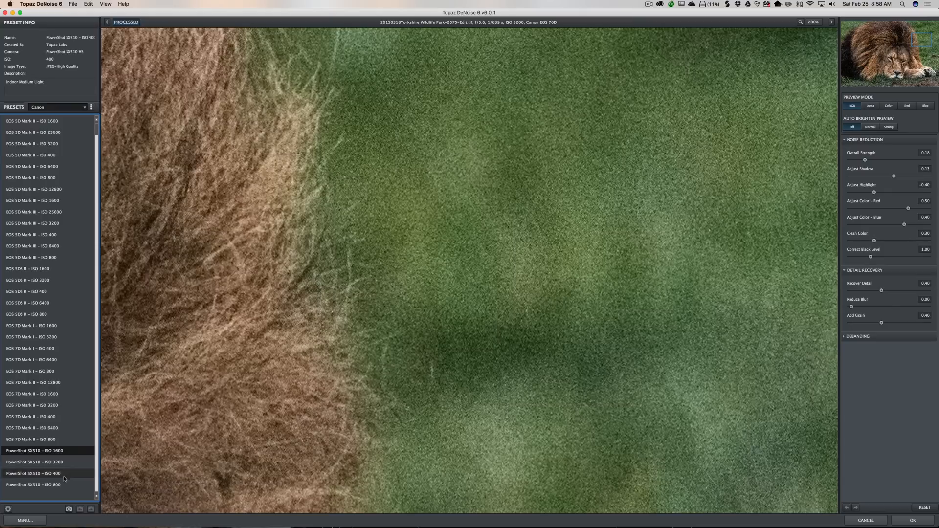
click(34, 464)
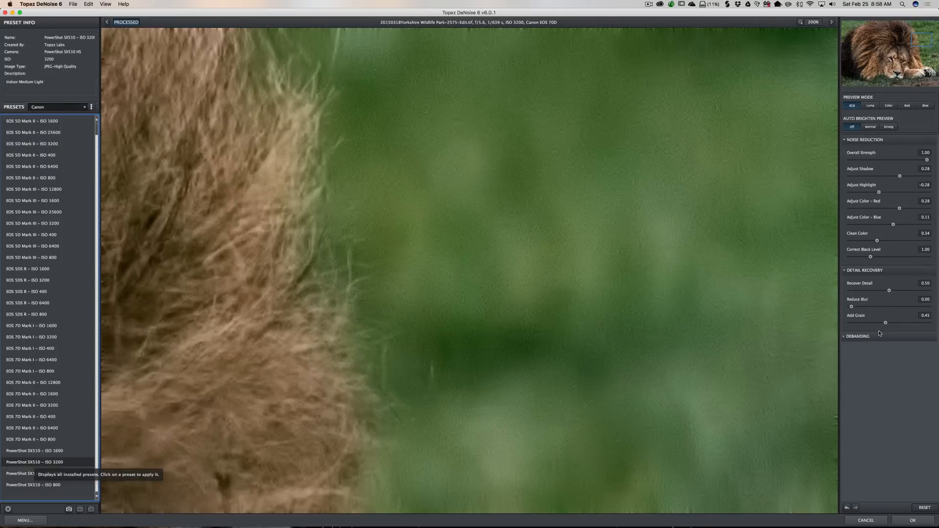
drag(885, 323, 836, 324)
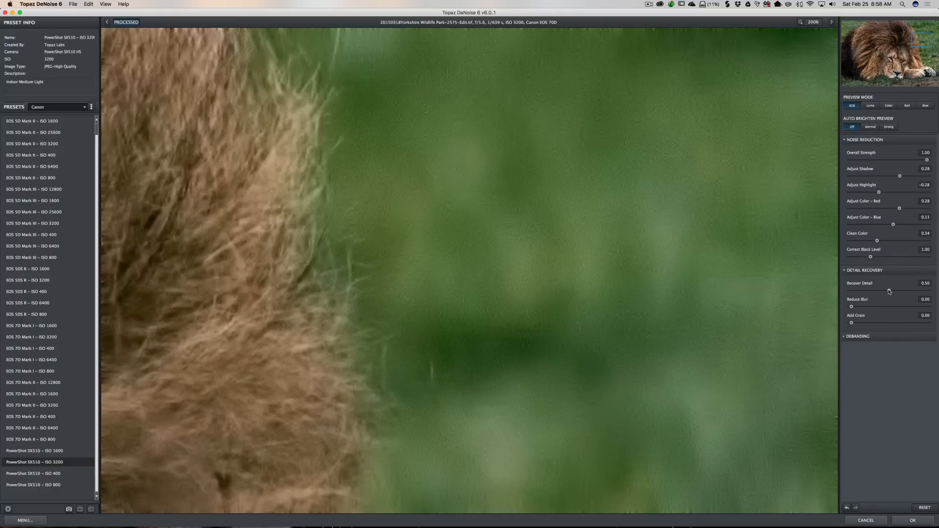
Set Recover Detail to 0.49, check the mane against the grass, and apply the noise reduction to the photo.
drag(889, 292, 889, 292)
drag(209, 268, 582, 74)
drag(245, 324, 457, 136)
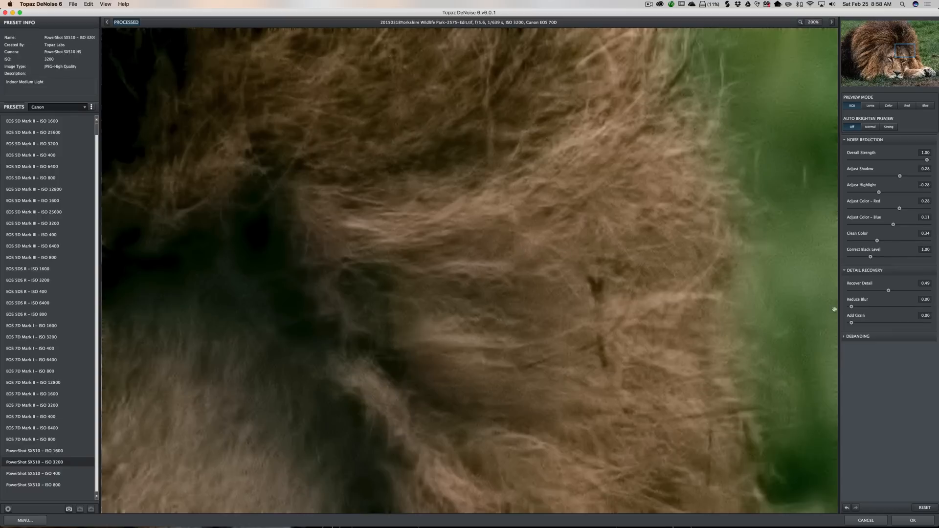
drag(729, 158, 247, 306)
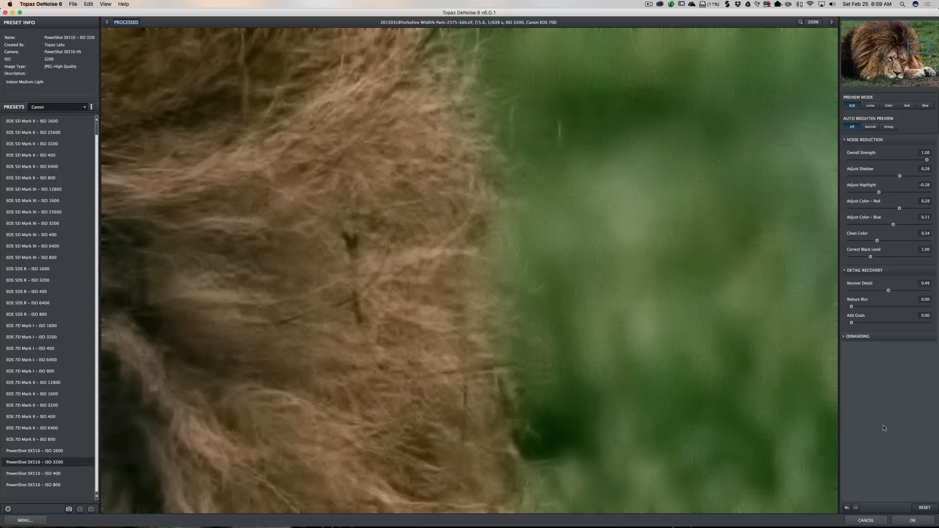
click(911, 520)
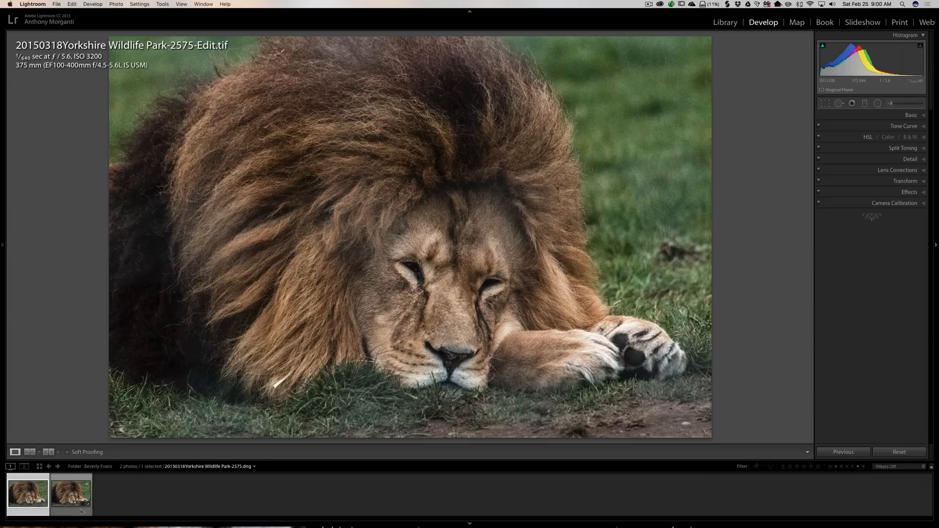
Compare the original DNG with the edited TIFF in Develop, checking the mane's edge against the grass up close.
click(68, 492)
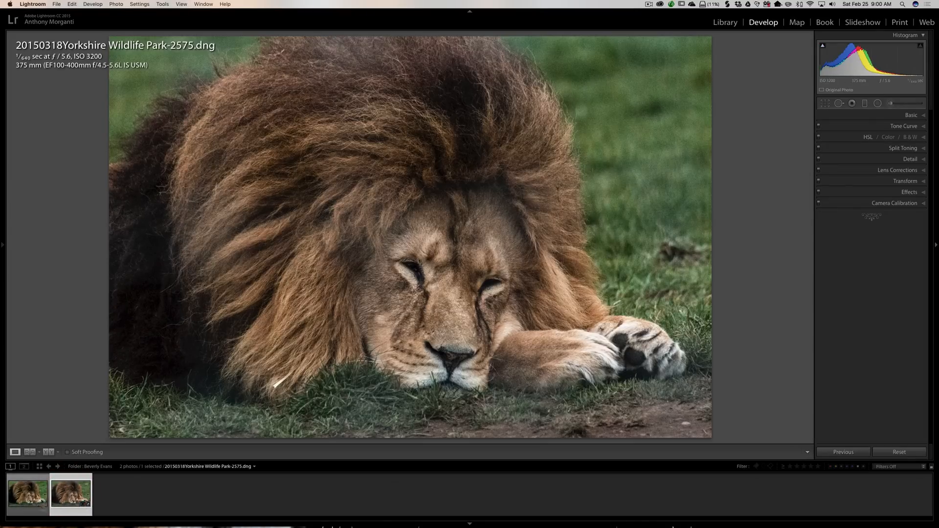
click(29, 495)
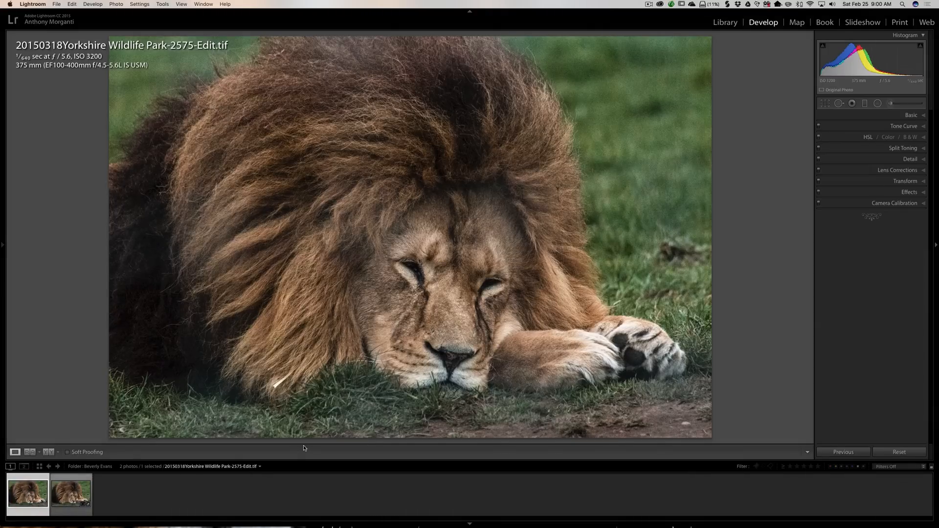
click(64, 492)
click(25, 497)
click(66, 494)
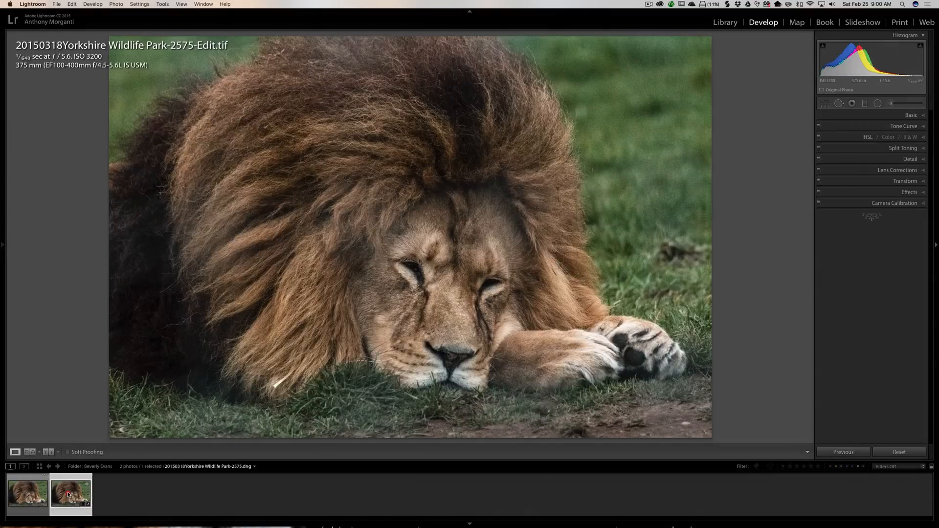
click(30, 497)
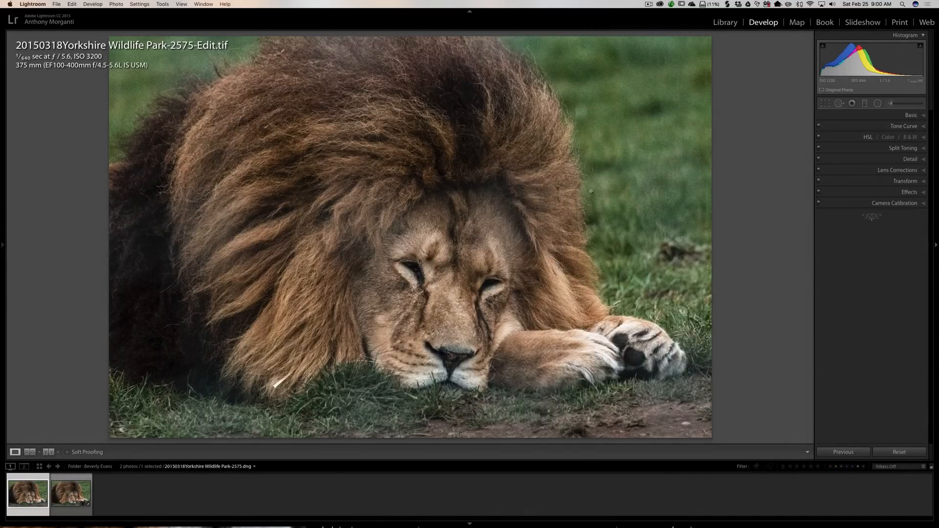
click(566, 204)
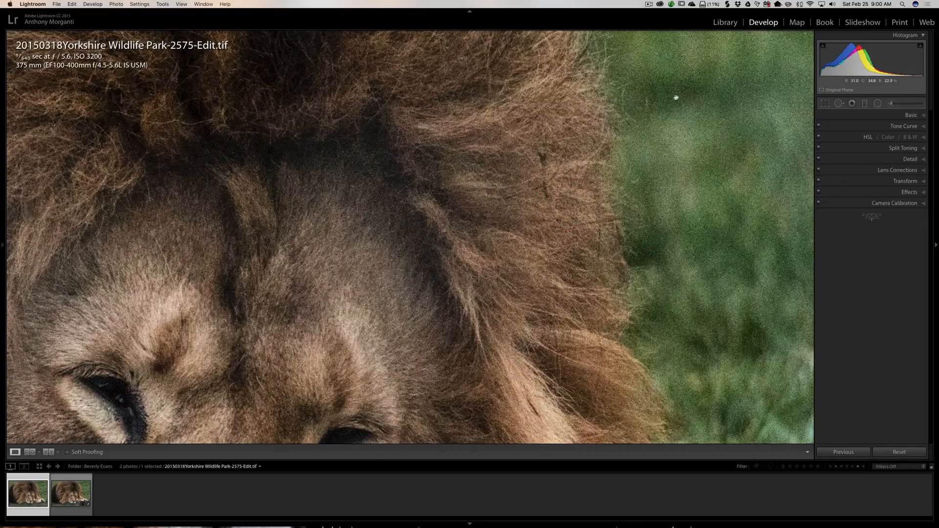
click(489, 234)
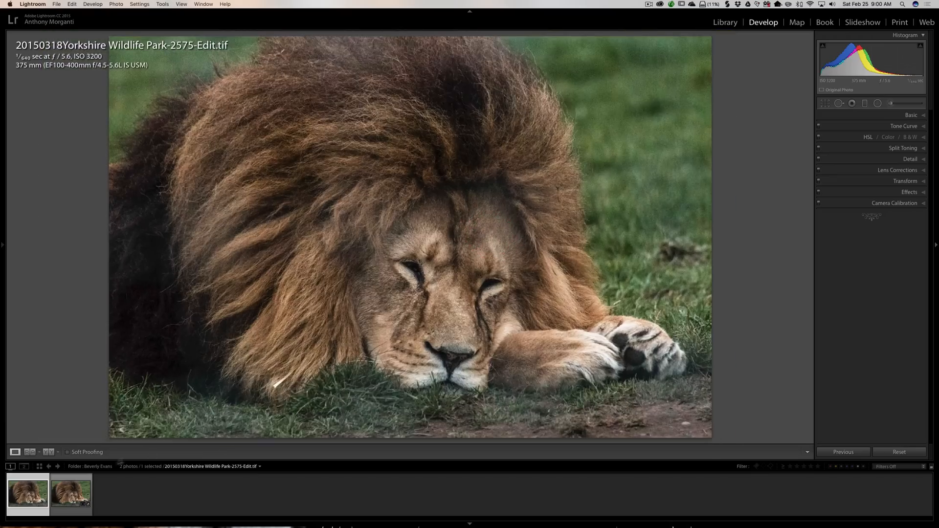
click(73, 486)
click(28, 488)
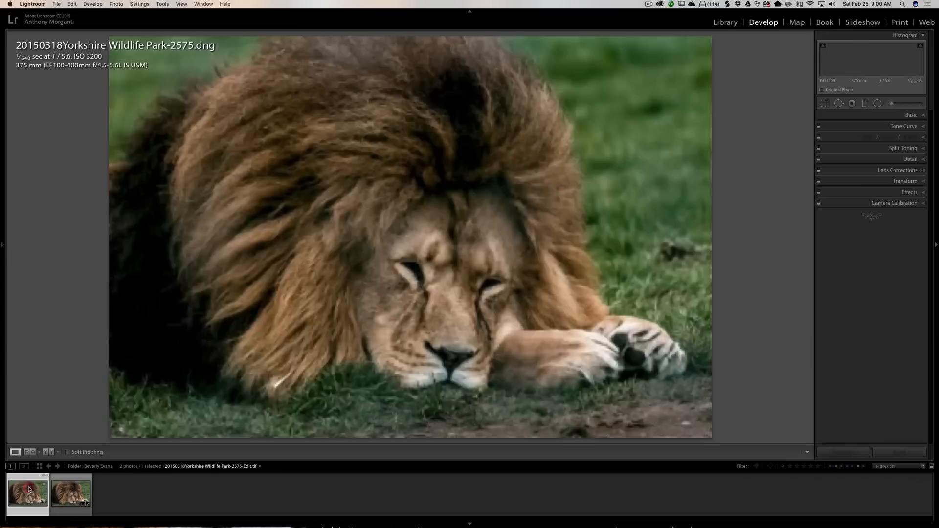
Inspect the edited TIFF's mane in the Library and resolve its metadata conflict in Develop by importing the settings from disk.
click(725, 22)
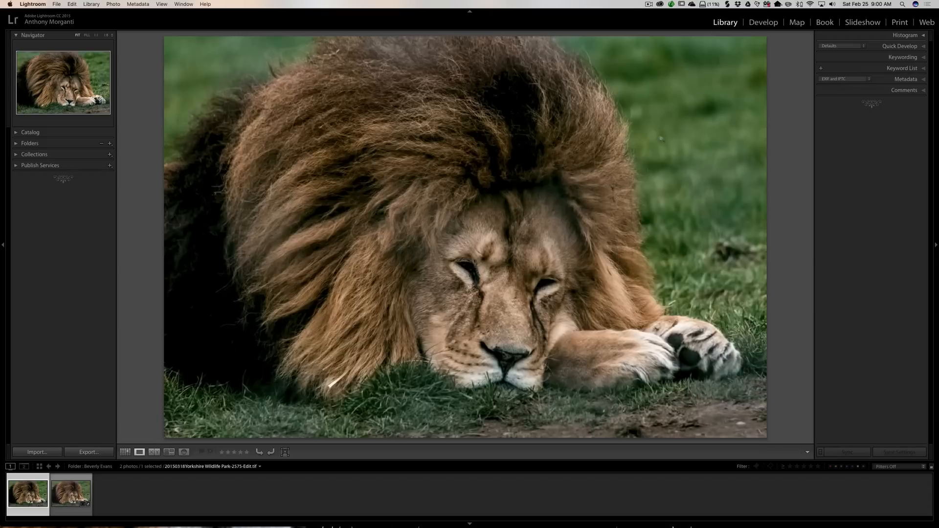
click(644, 128)
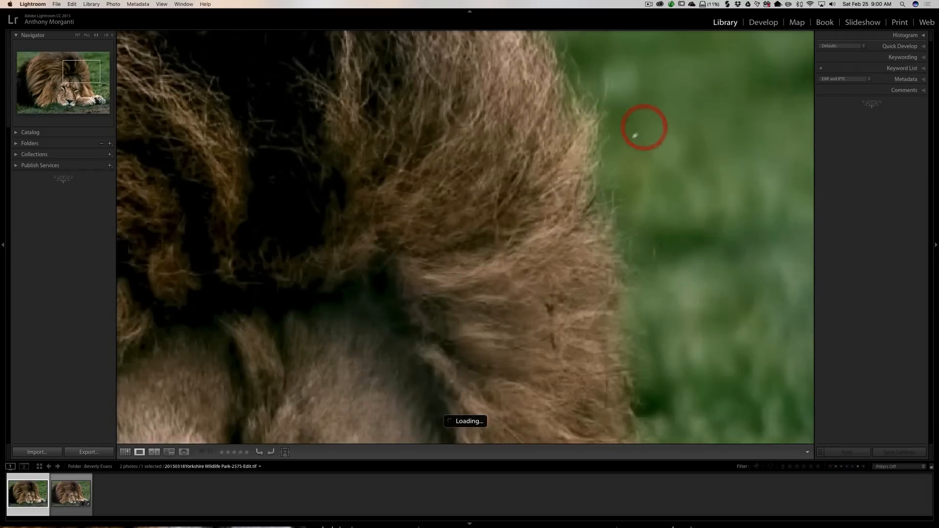
click(660, 142)
click(761, 23)
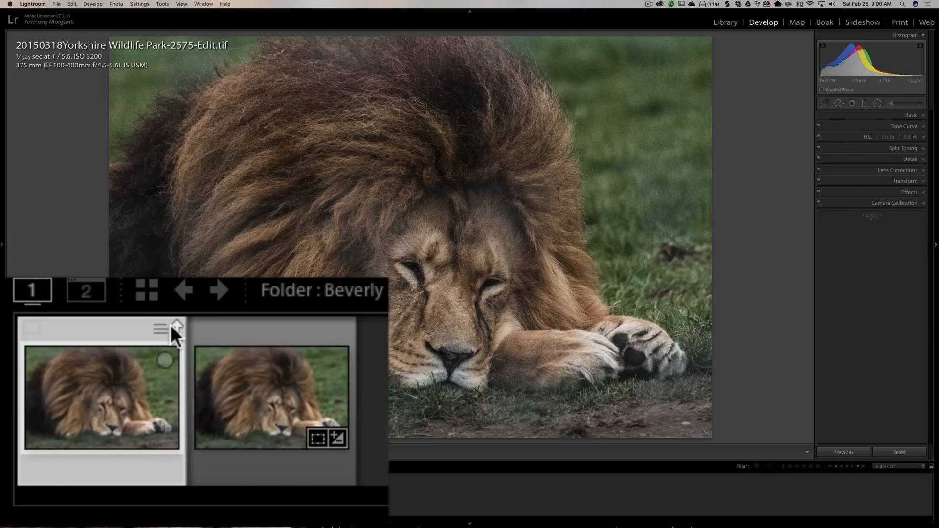
click(170, 325)
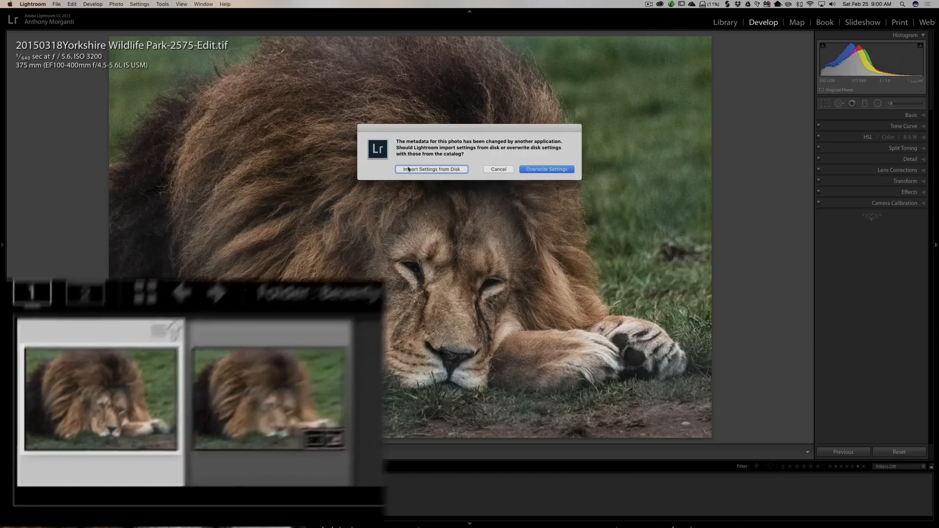
click(427, 170)
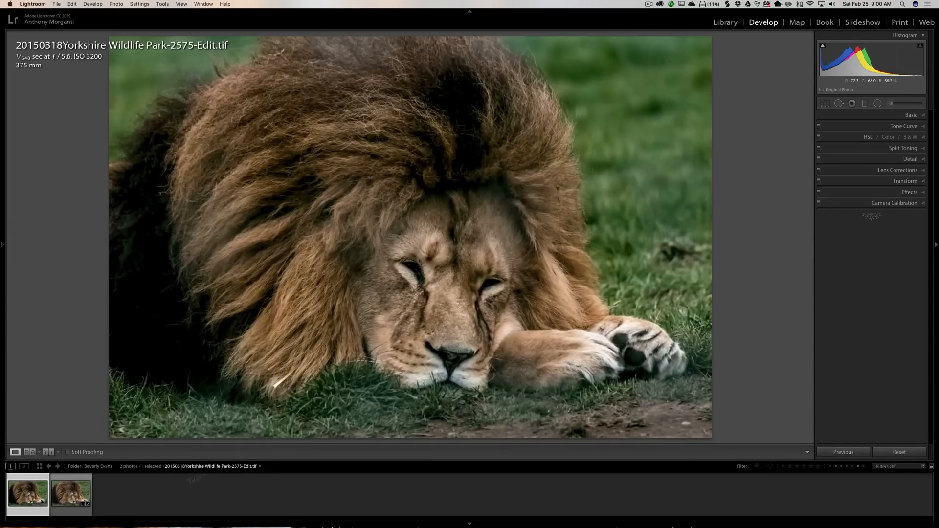
Open the original DNG and the denoised TIFF in a side-by-side comparison with the surrounding panels hidden.
click(71, 498)
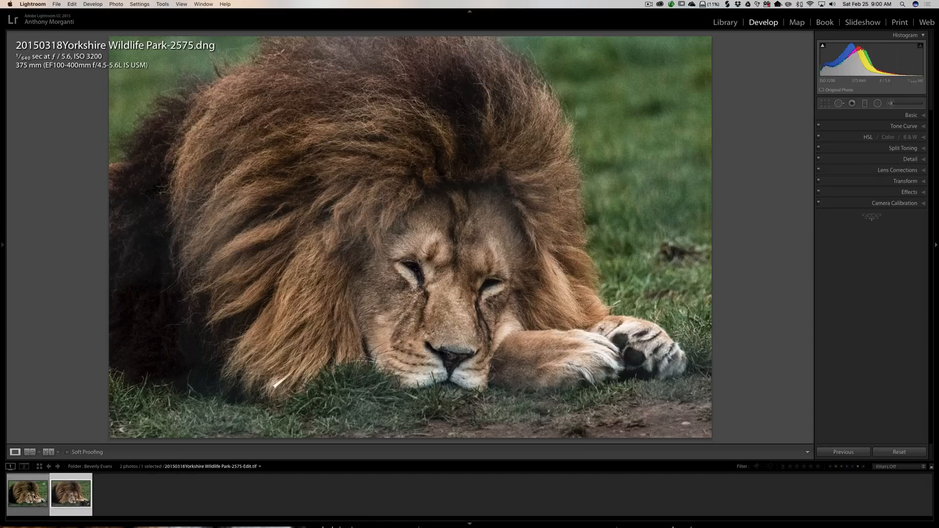
super+click(28, 497)
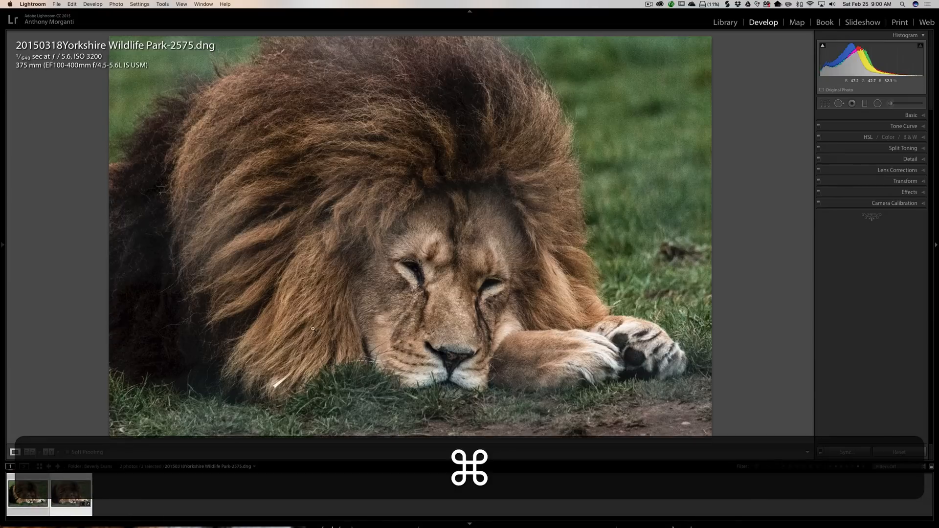
key(c)
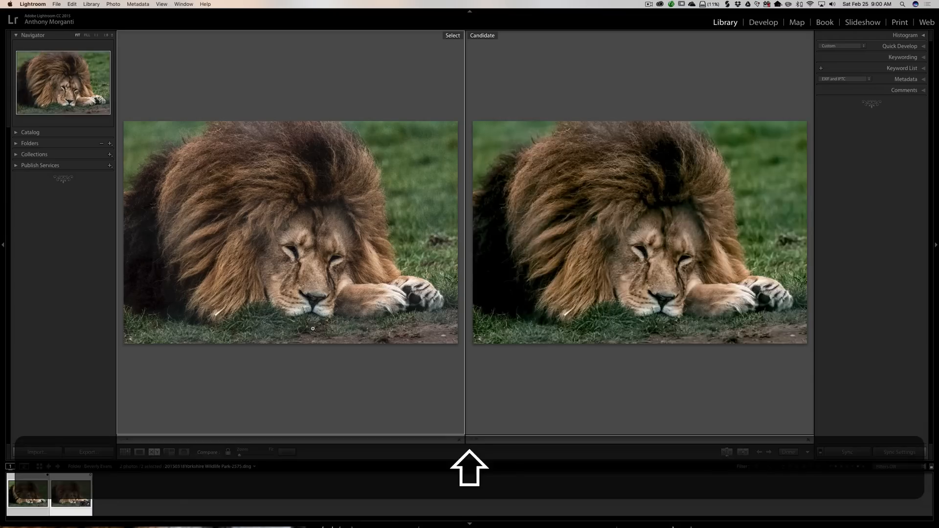
key(shift+Tab)
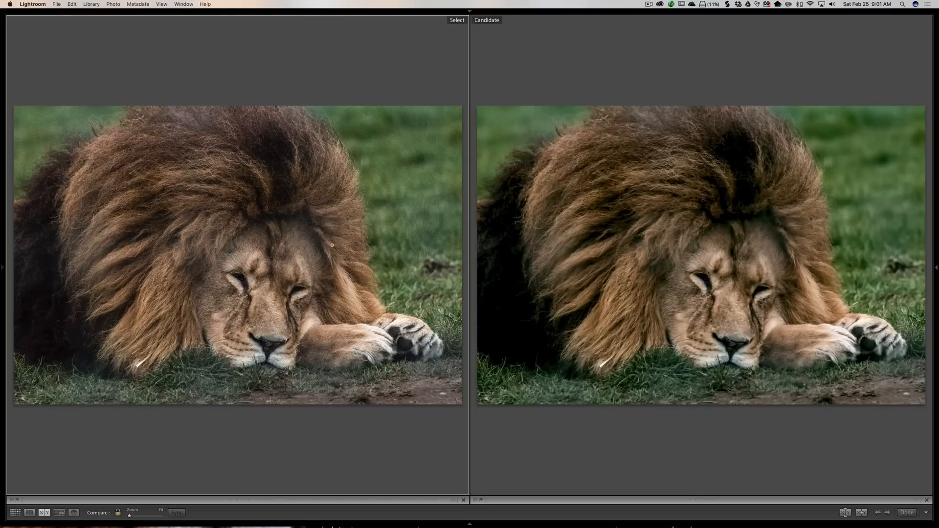
Compare the noise along the mane's edge and the detail around the lion's eyes at close range in both versions.
click(401, 179)
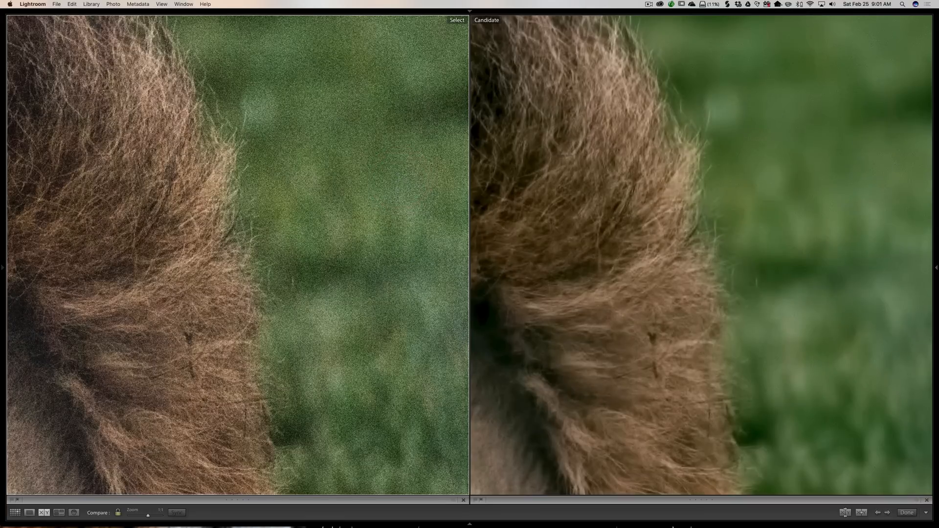
click(327, 244)
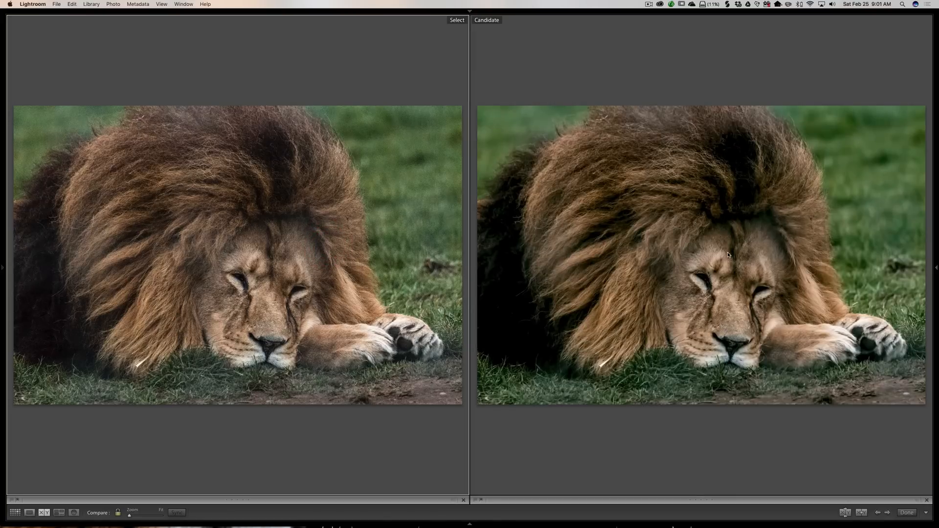
click(726, 295)
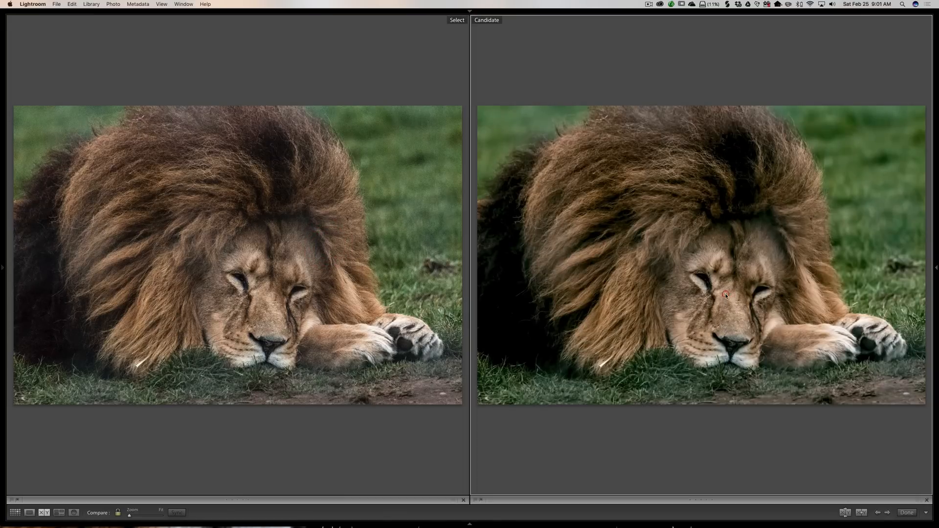
click(732, 281)
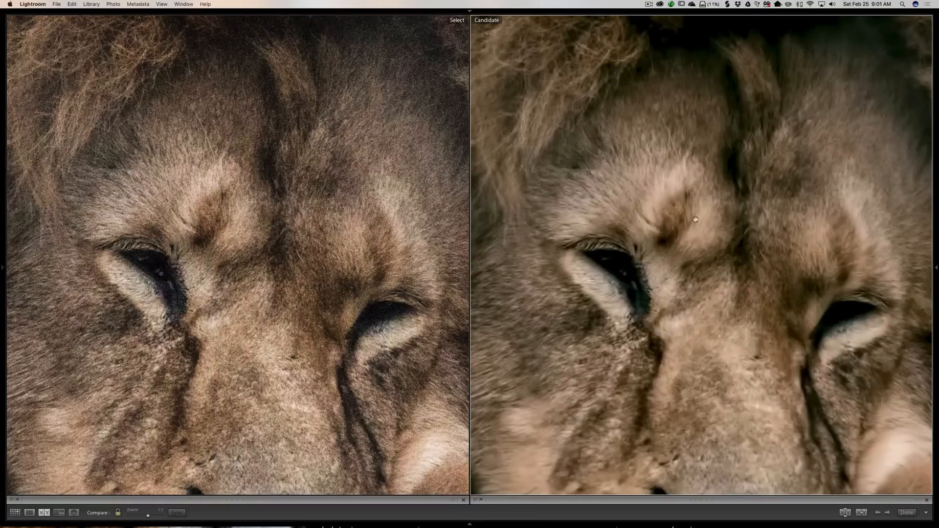
click(668, 230)
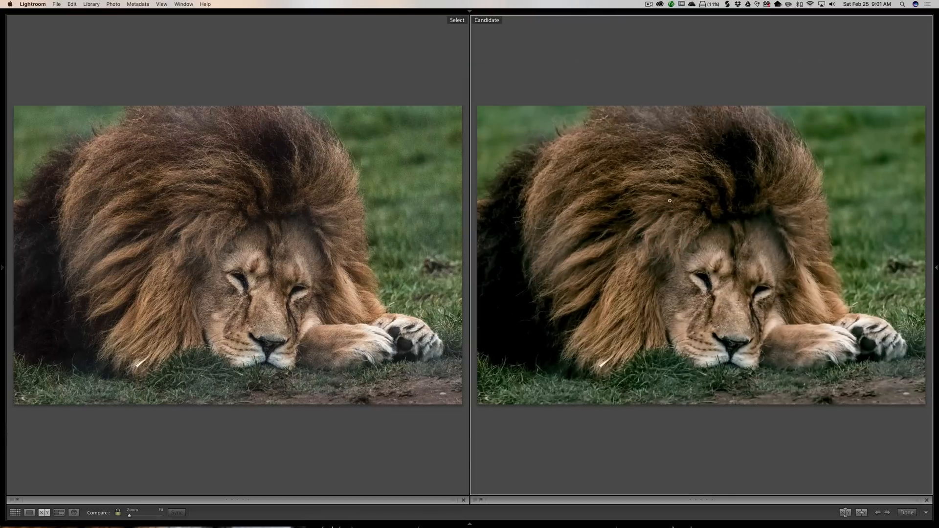
Restore the hidden panels and return to Develop with only the denoised TIFF selected.
key(shift+Tab)
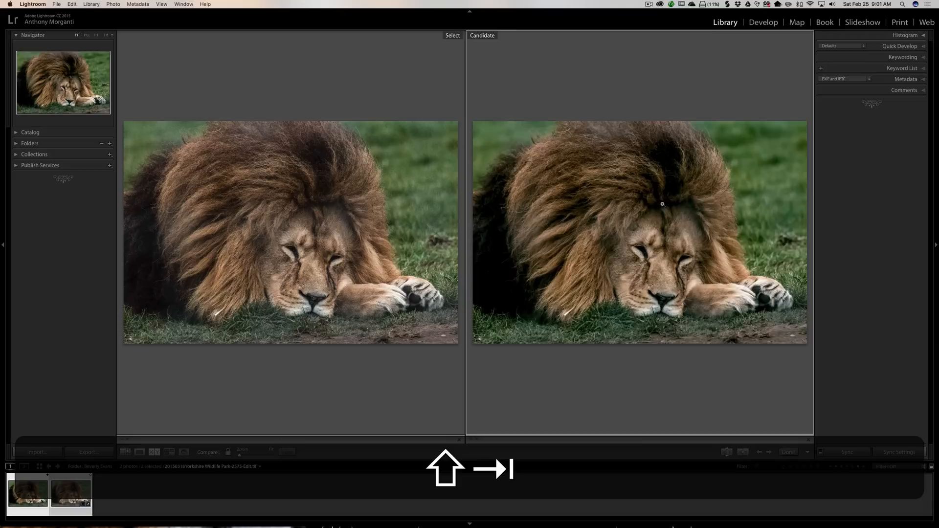
click(764, 24)
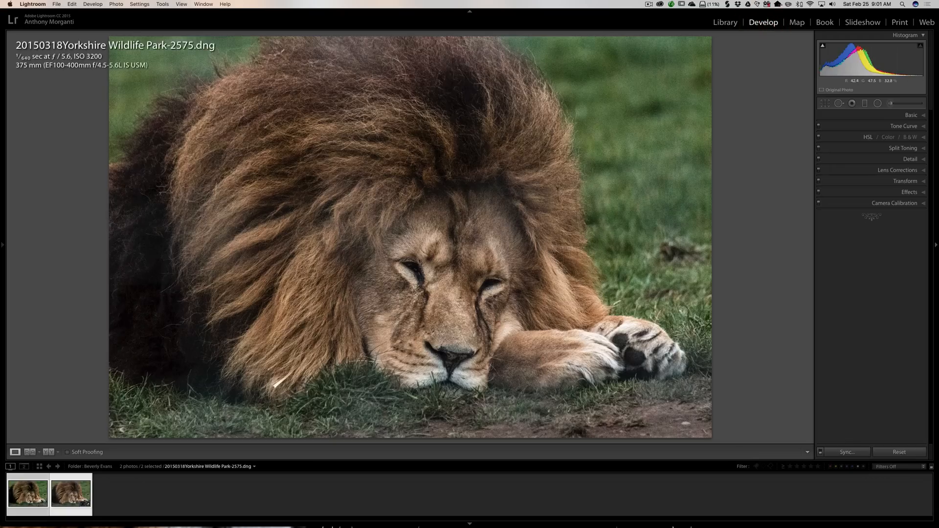
key(c)
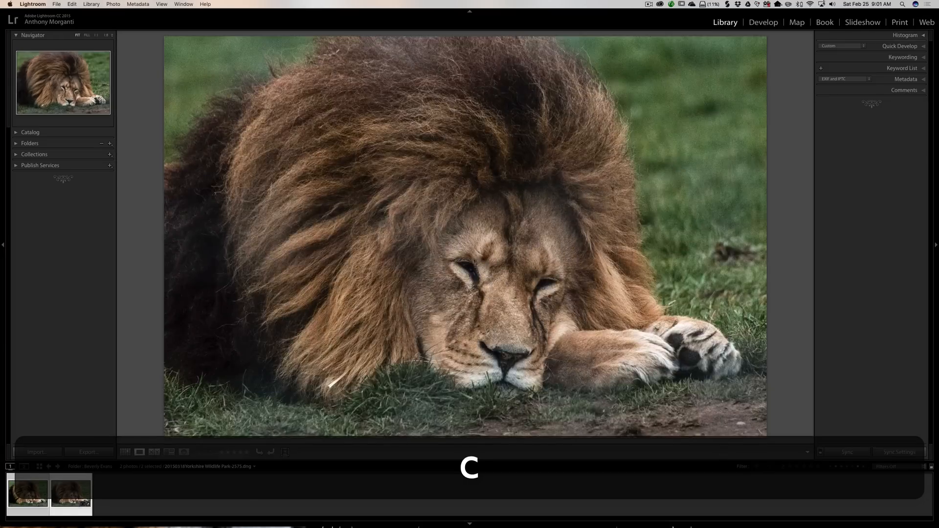
click(764, 22)
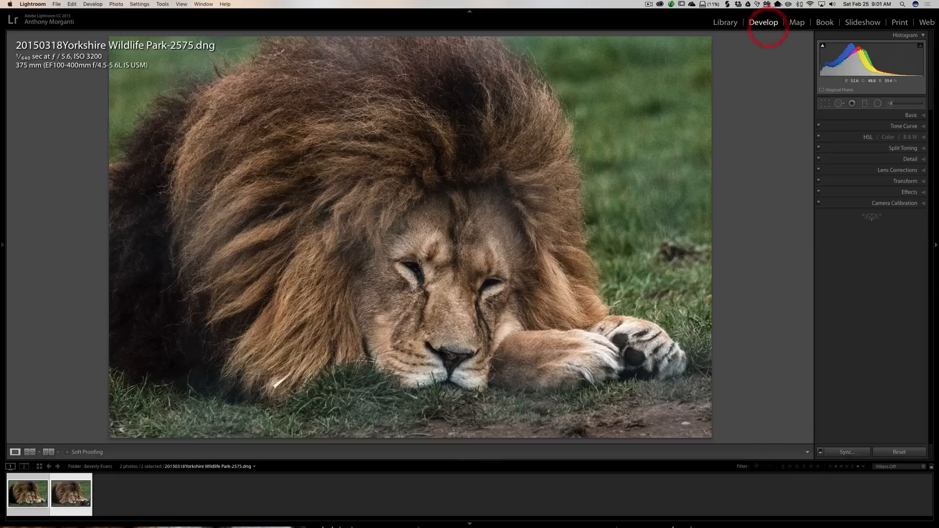
super+click(75, 498)
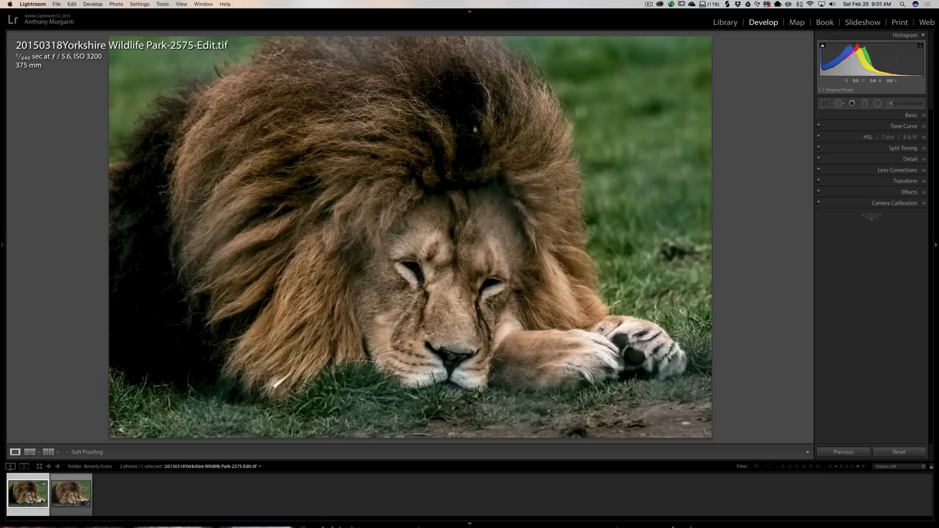
Set the denoised TIFF's sharpening Amount to 100 and raise its Clarity slightly past +20.
click(910, 159)
drag(848, 178, 883, 178)
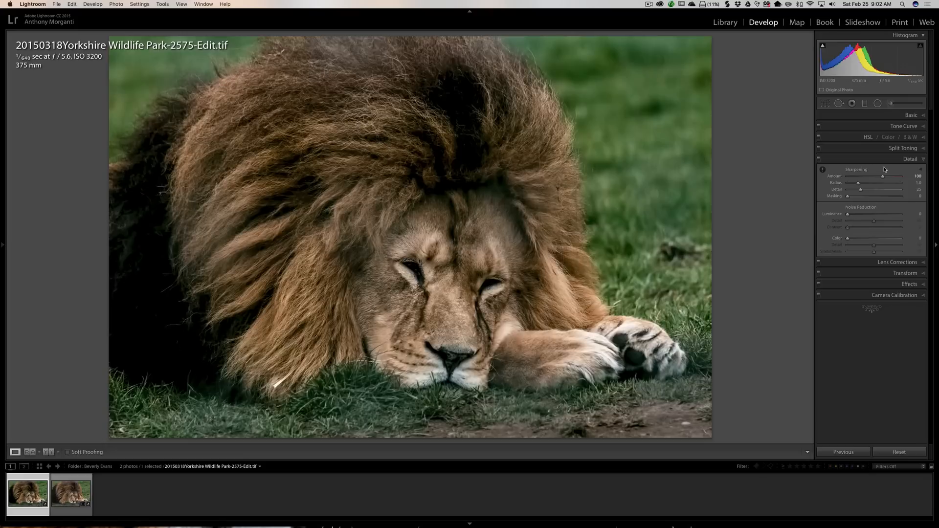
click(911, 115)
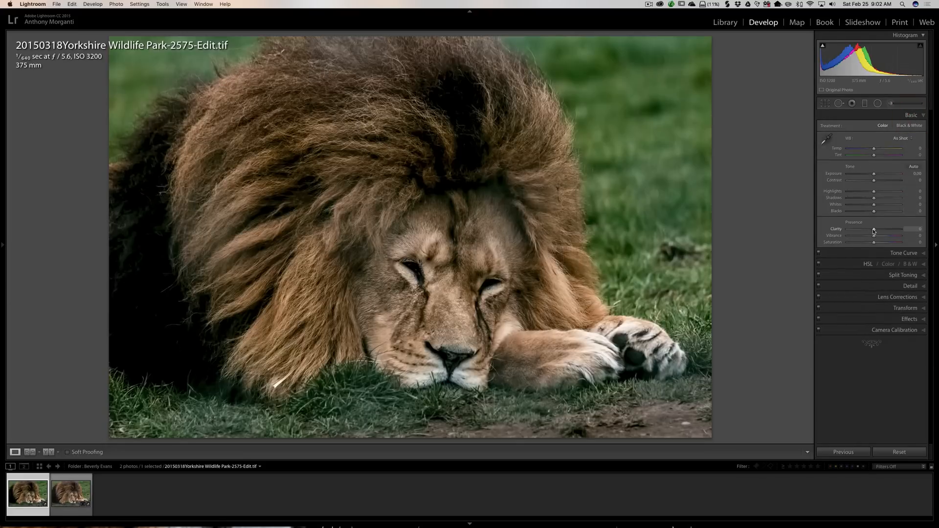
drag(874, 230, 879, 231)
click(880, 230)
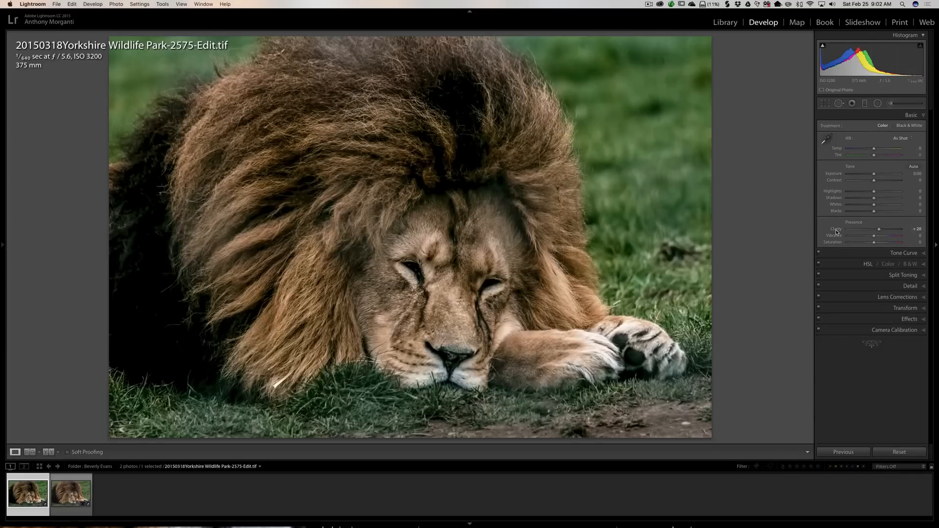
drag(879, 231, 882, 231)
click(903, 116)
Lower the TIFF's sharpening Amount to 80 while checking the lion's eyes and nose at close range.
click(907, 159)
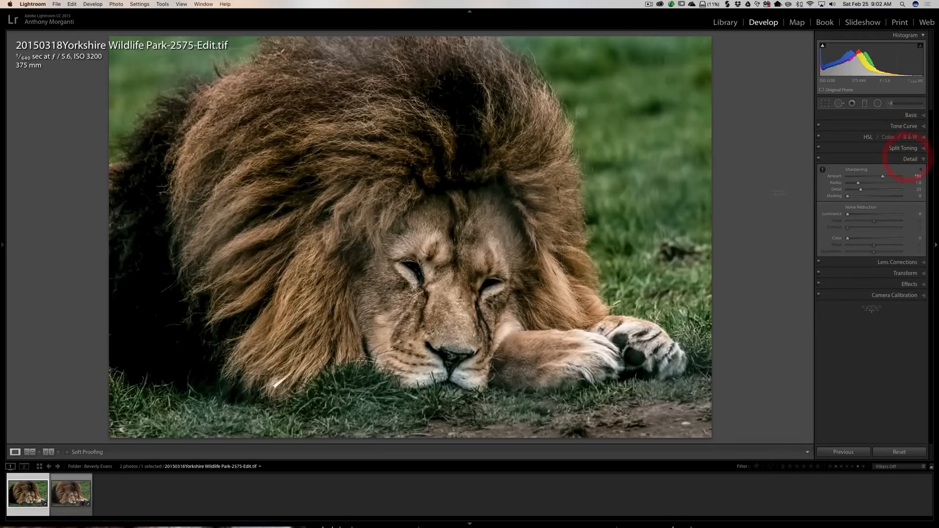
click(499, 196)
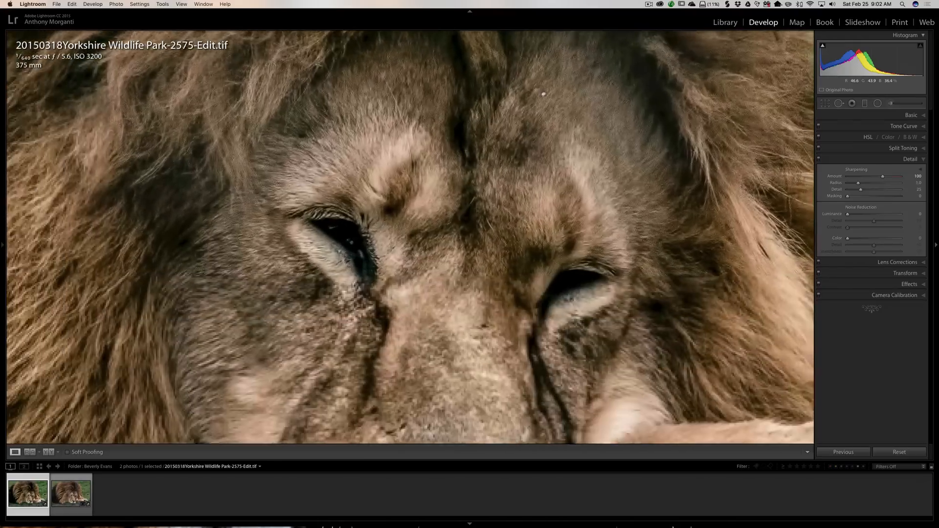
drag(543, 94, 548, 88)
drag(528, 311, 562, 210)
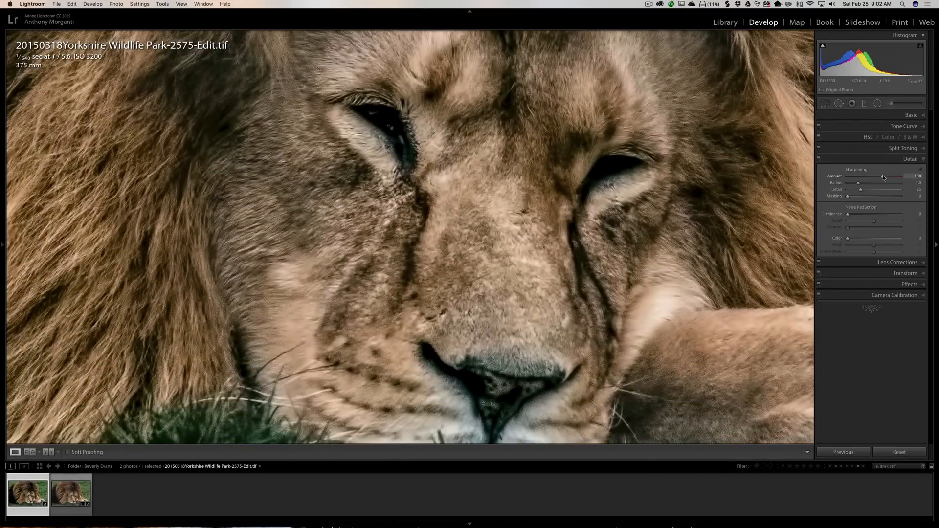
click(881, 177)
drag(878, 179, 878, 179)
click(436, 172)
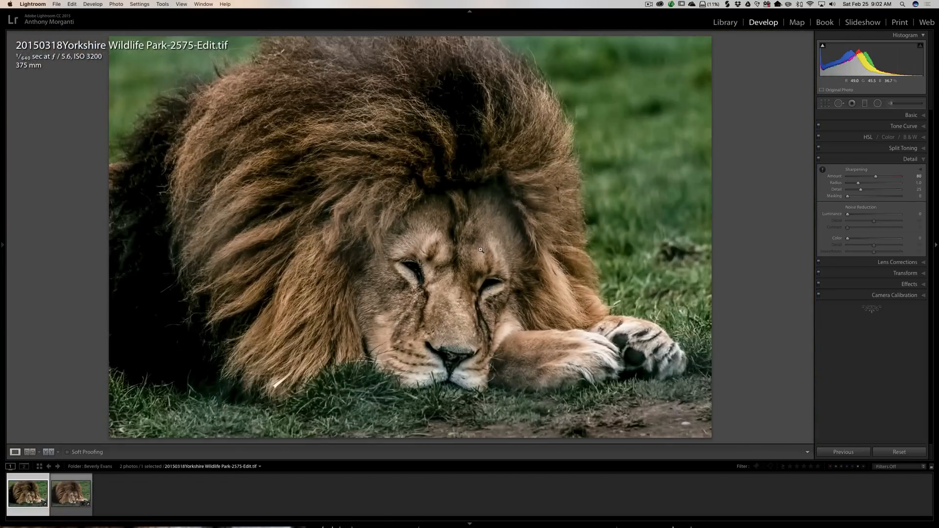
Darken the photo's edges with a Highlight Priority post-crop vignette, Amount -32.
click(881, 156)
click(875, 192)
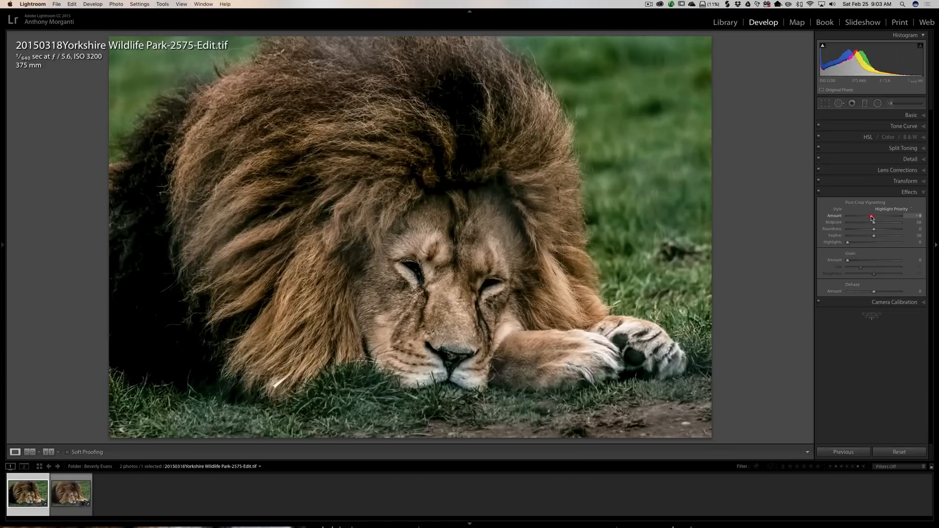
drag(874, 216, 865, 216)
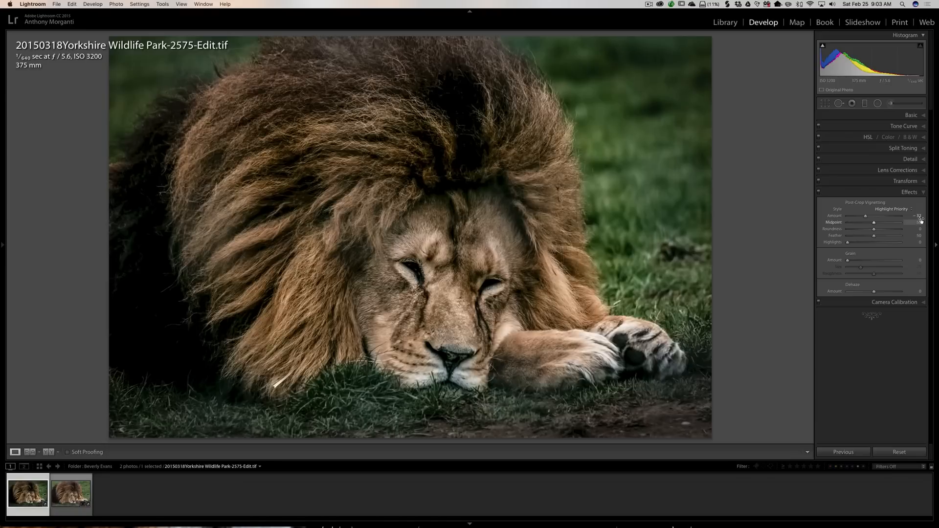
Darken the grass behind the lion with a graduated filter from the photo's right edge, using only Exposure at about -1.01.
click(865, 104)
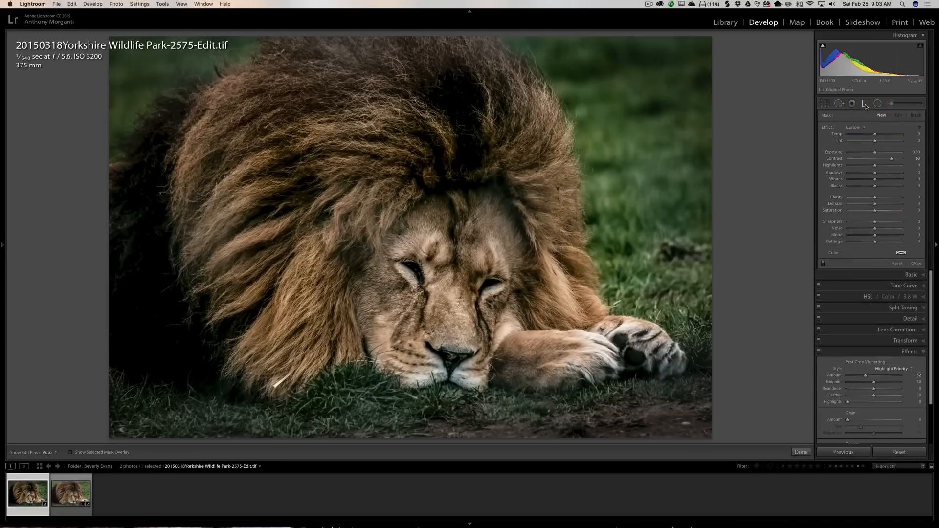
double_click(824, 127)
drag(875, 153, 867, 154)
drag(703, 134, 557, 170)
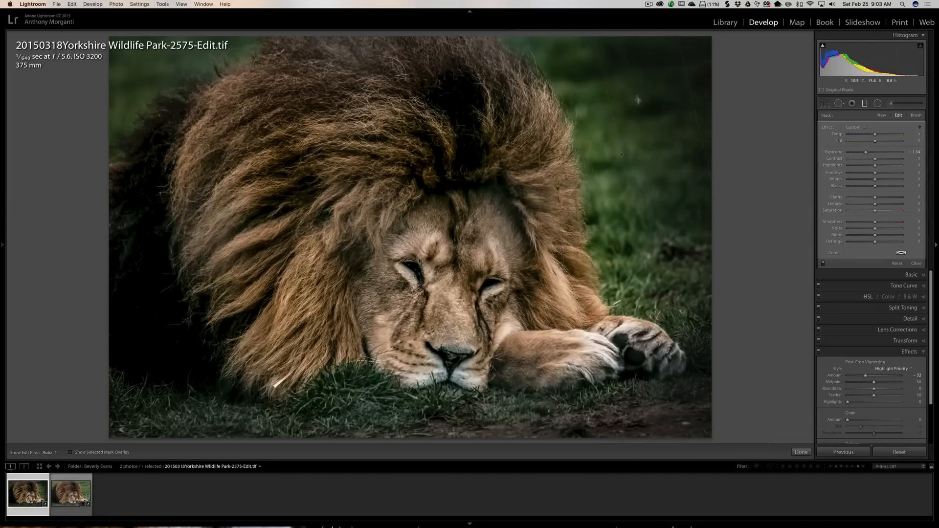
drag(866, 154, 866, 155)
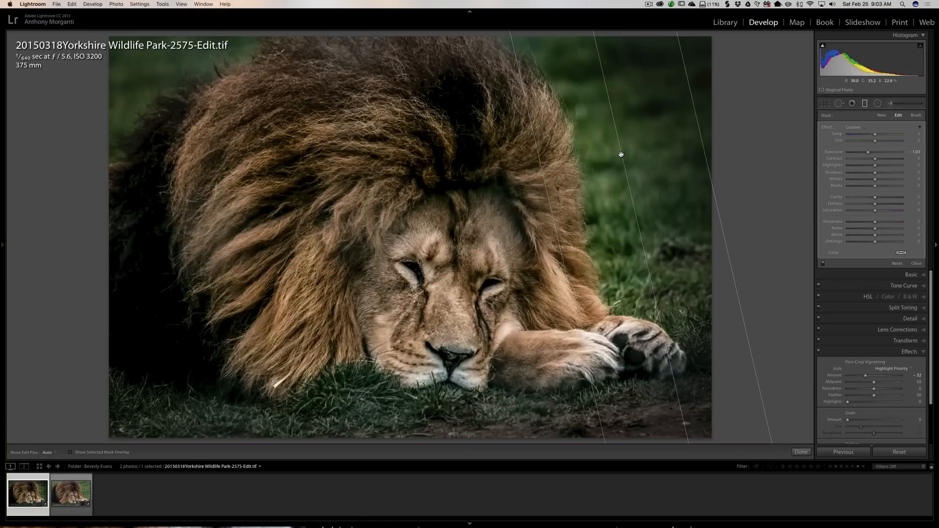
drag(621, 154, 611, 114)
click(864, 103)
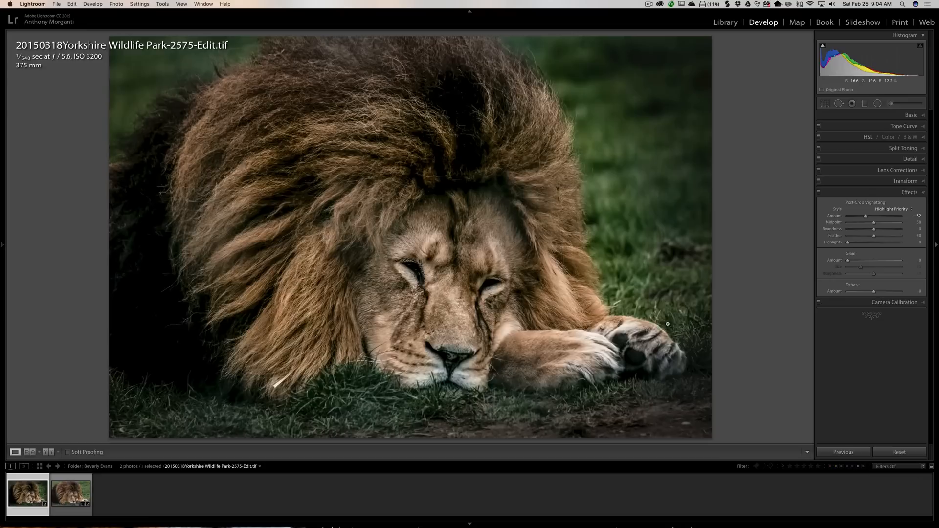
Collapse the Effects settings and reset all Develop adjustments on the original DNG.
click(908, 193)
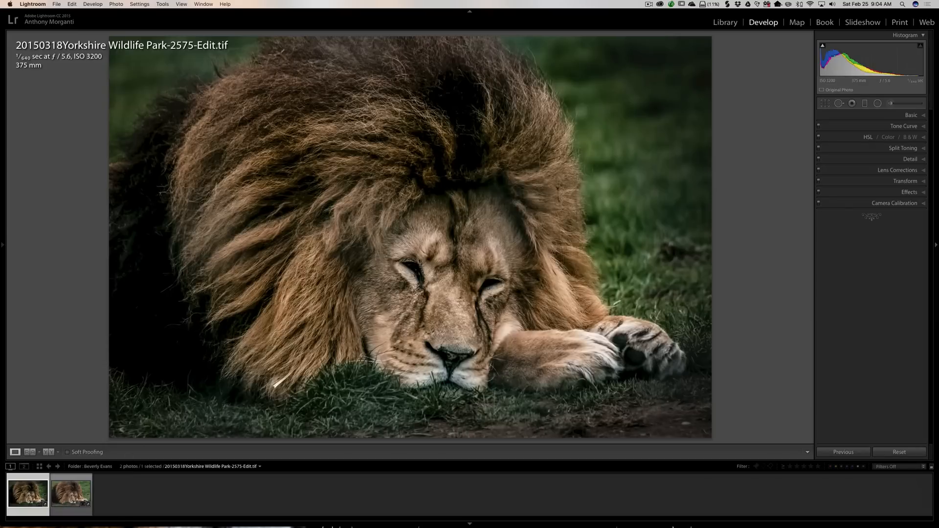
click(71, 494)
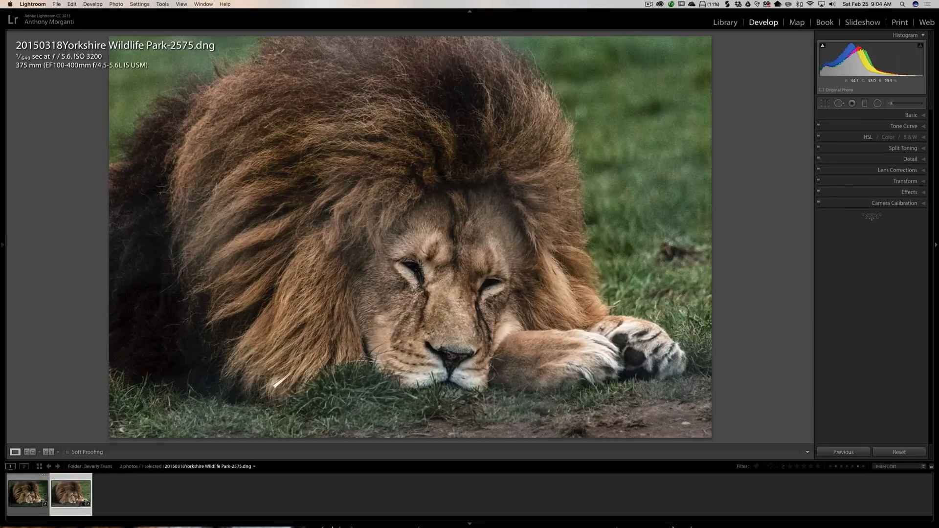
click(900, 452)
Compare the reset DNG with the finished TIFF side by side, with all surrounding panels hidden.
click(27, 494)
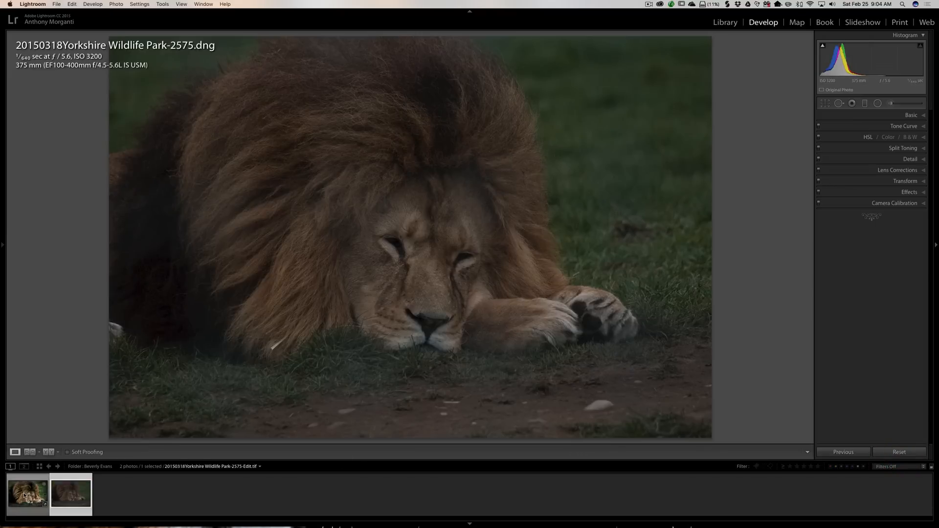
super+click(73, 494)
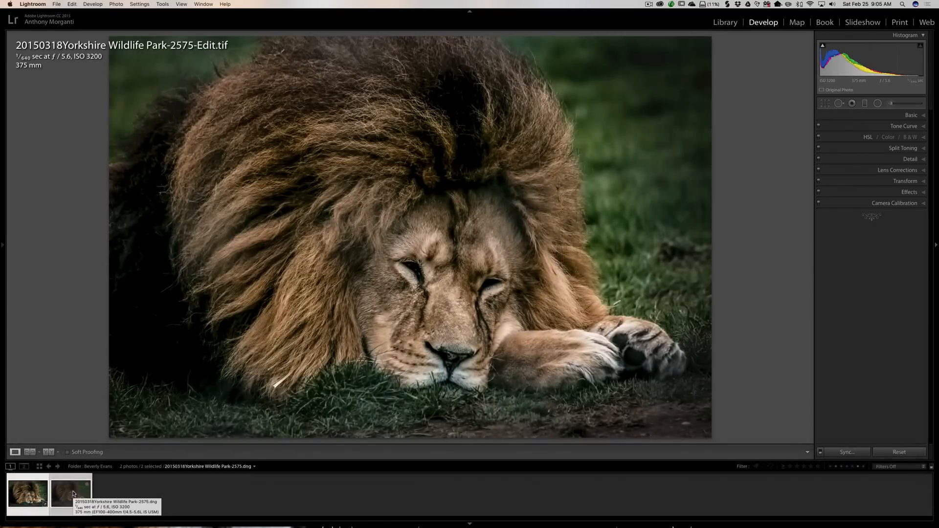
super+click(74, 494)
click(71, 494)
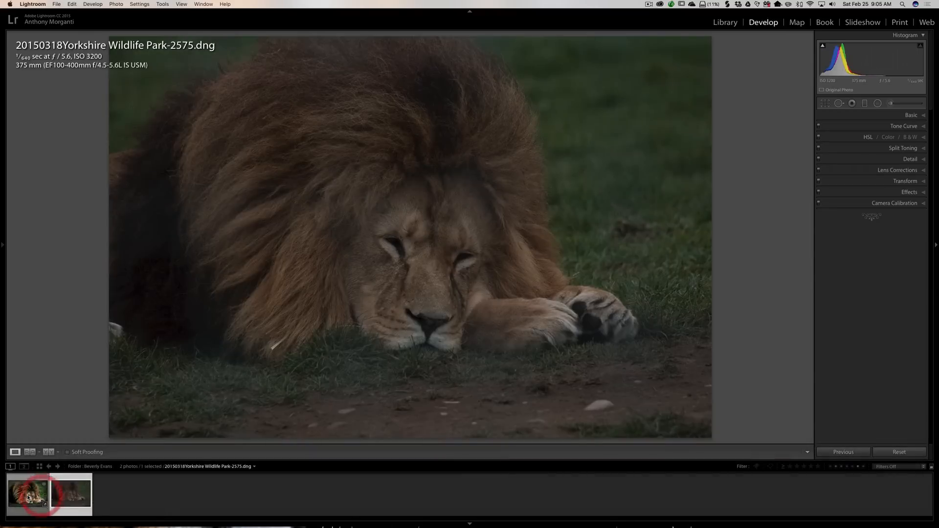
super+click(28, 494)
key(c)
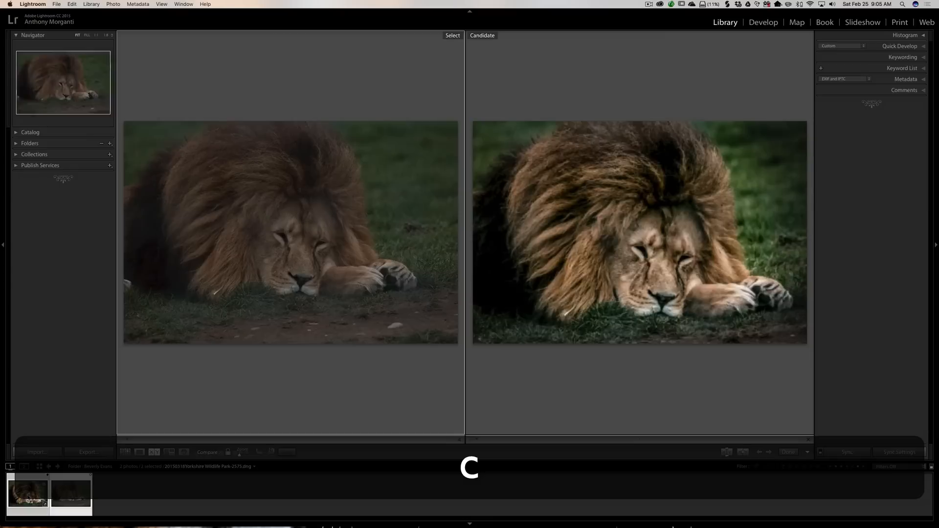
key(shift+Tab)
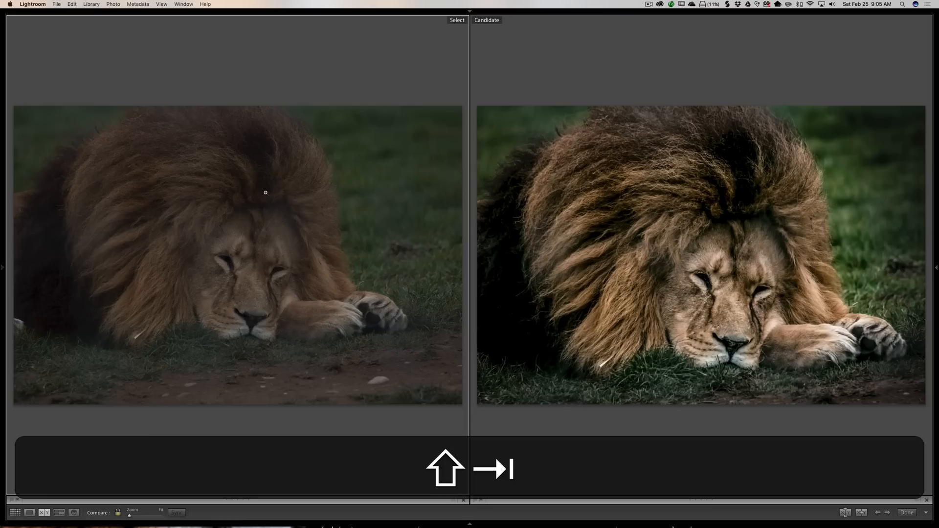